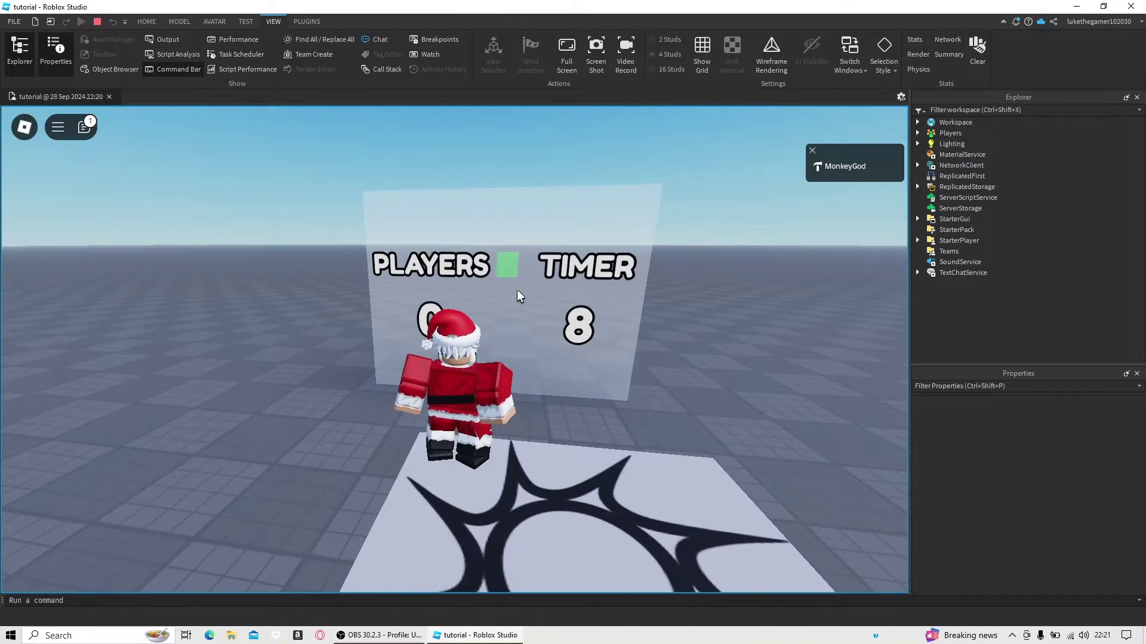
Walk the test character around the spawn platform to view the gate's Players and Timer display
key("Tab")
key("a")
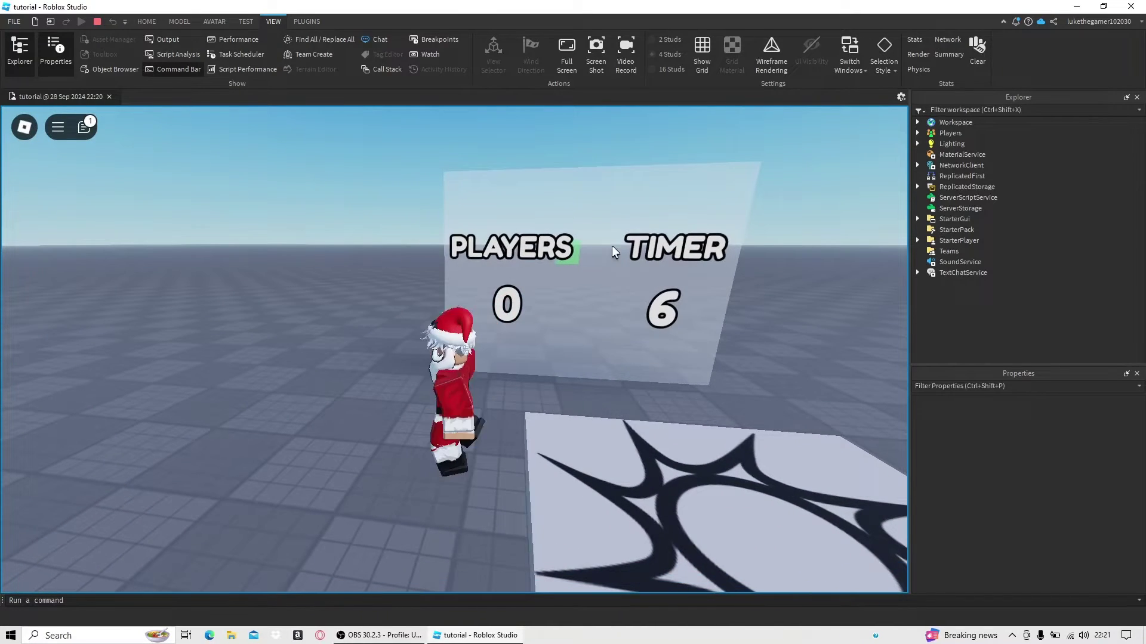
key("d")
key("a")
scroll(503, 322, "down", 4)
scroll(502, 318, "up", 5)
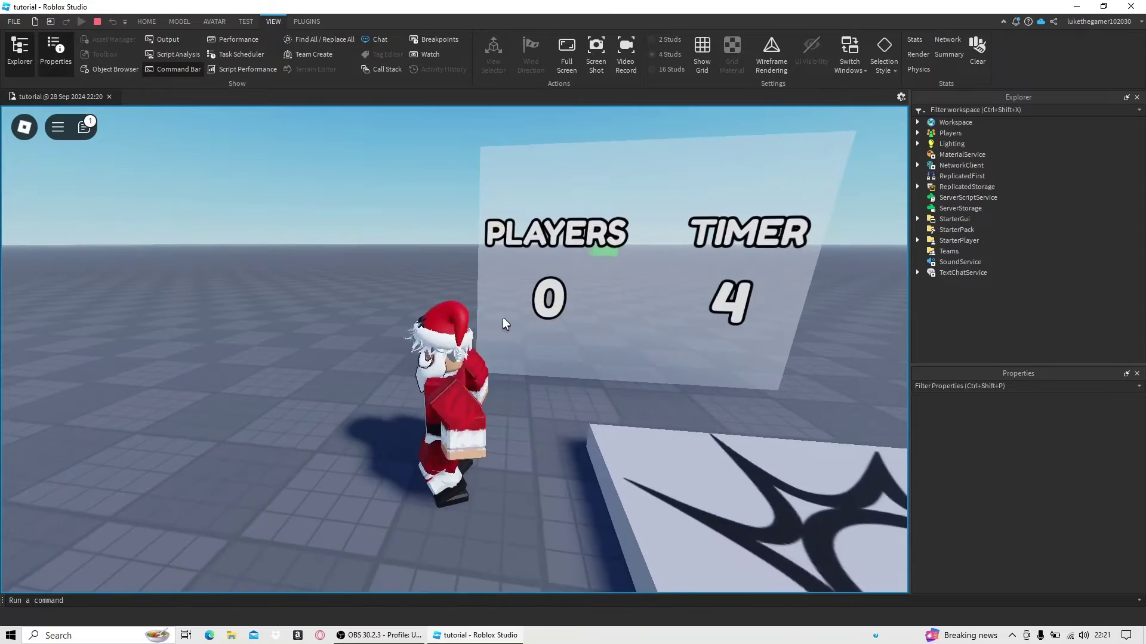
key("s")
scroll(525, 303, "down", 4)
scroll(525, 297, "up", 4)
key("w")
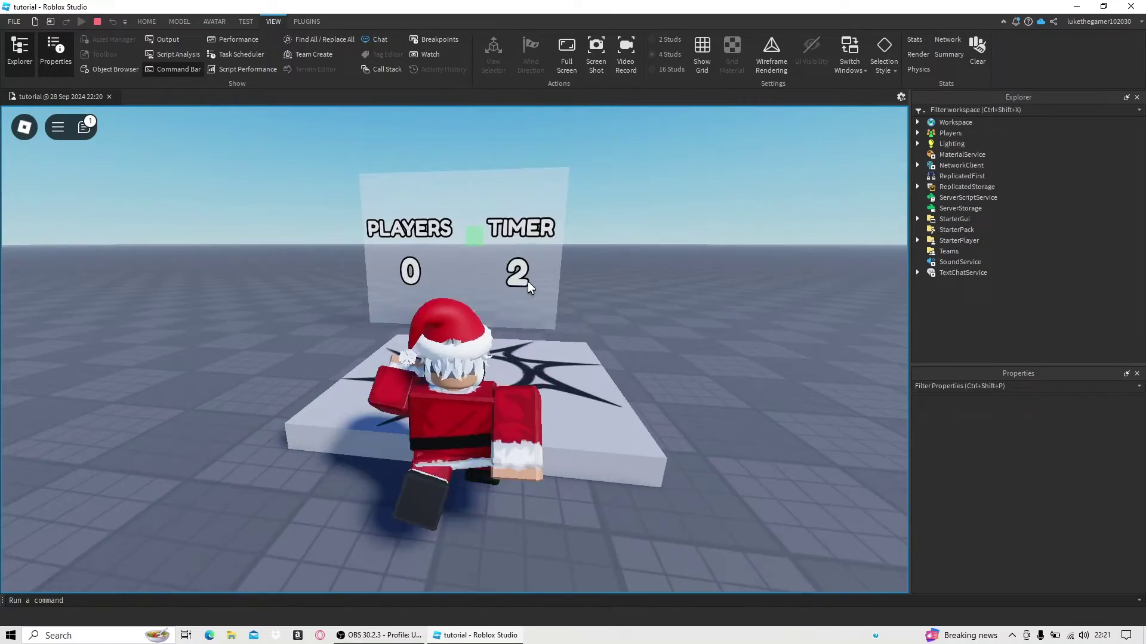
key("a")
scroll(524, 282, "down", 4)
right_click_drag(470, 272, 469, 270)
scroll(470, 272, "up", 4)
key("d")
key("w")
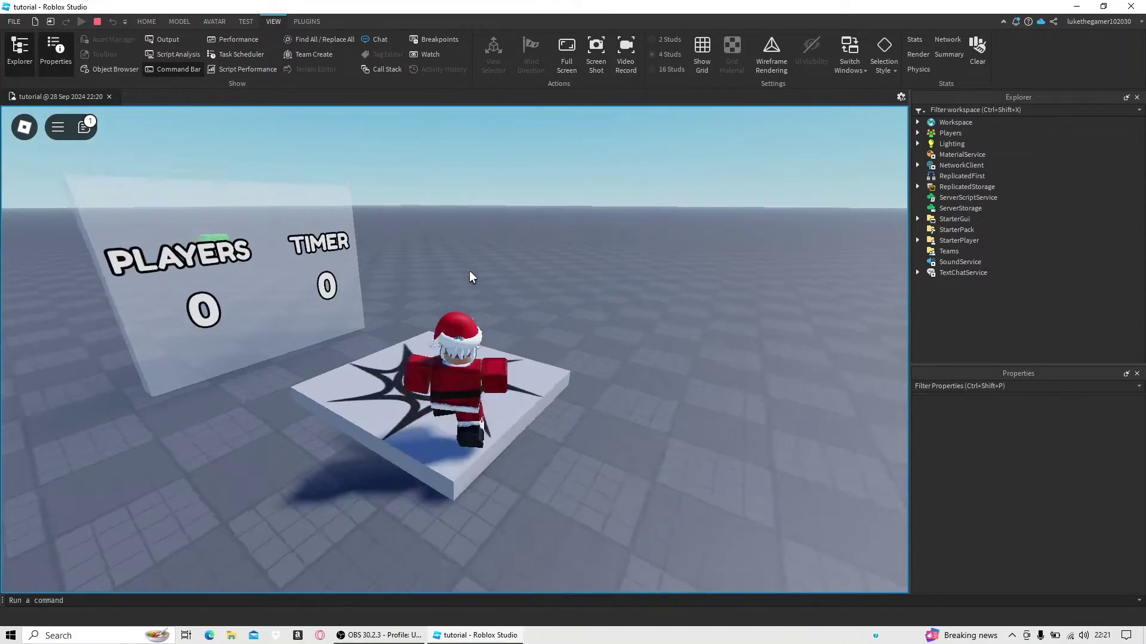
key("s")
key("a")
key("s")
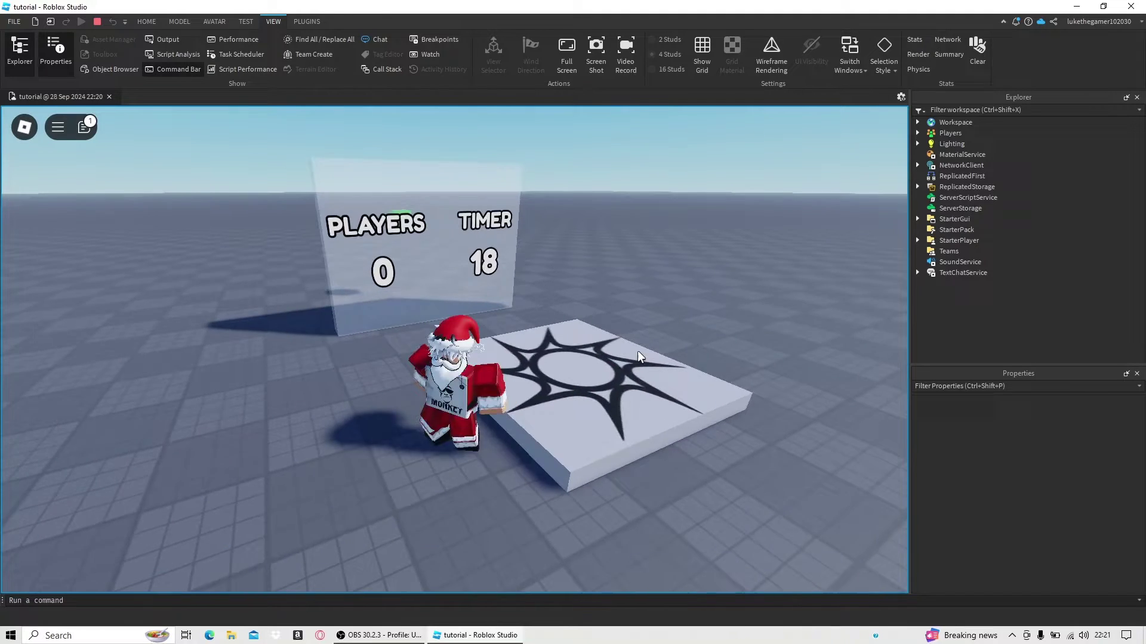
Walk the test character into the gate and leave the queue through its Exit option
right_click_drag(638, 352, 638, 352)
key("w")
key("d")
key("a")
key("d")
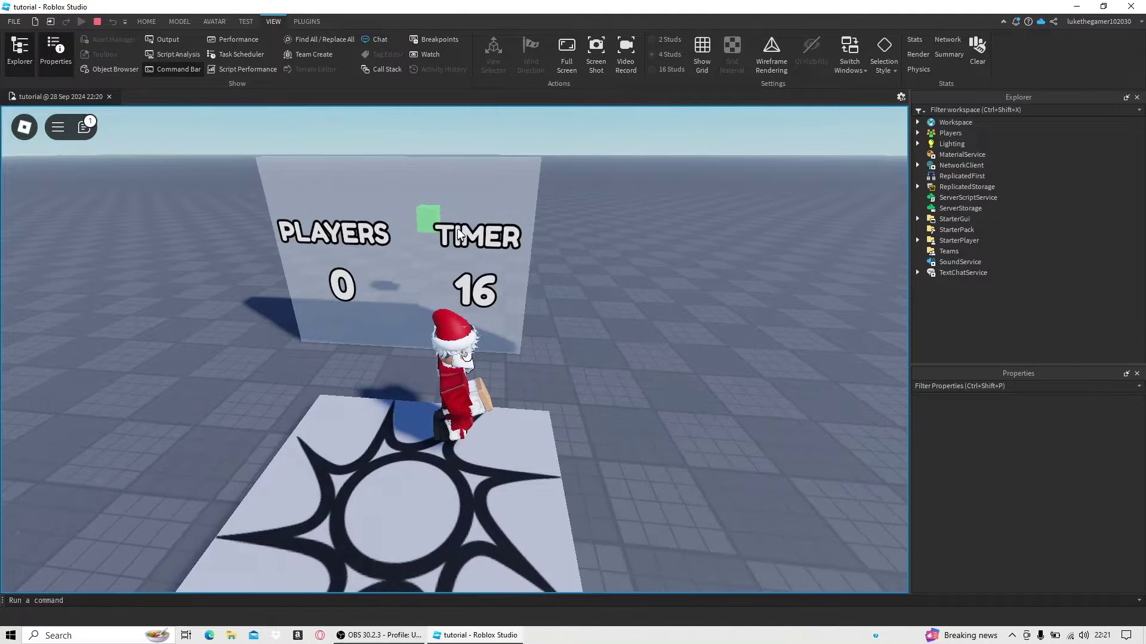
key("a")
key("w")
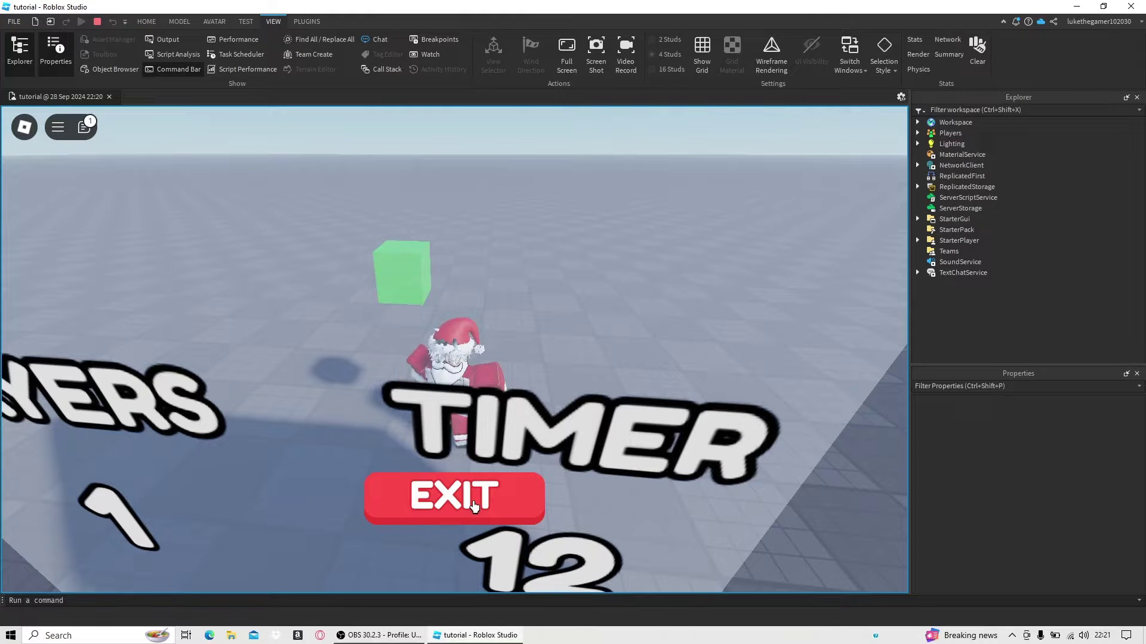
left_click(474, 506)
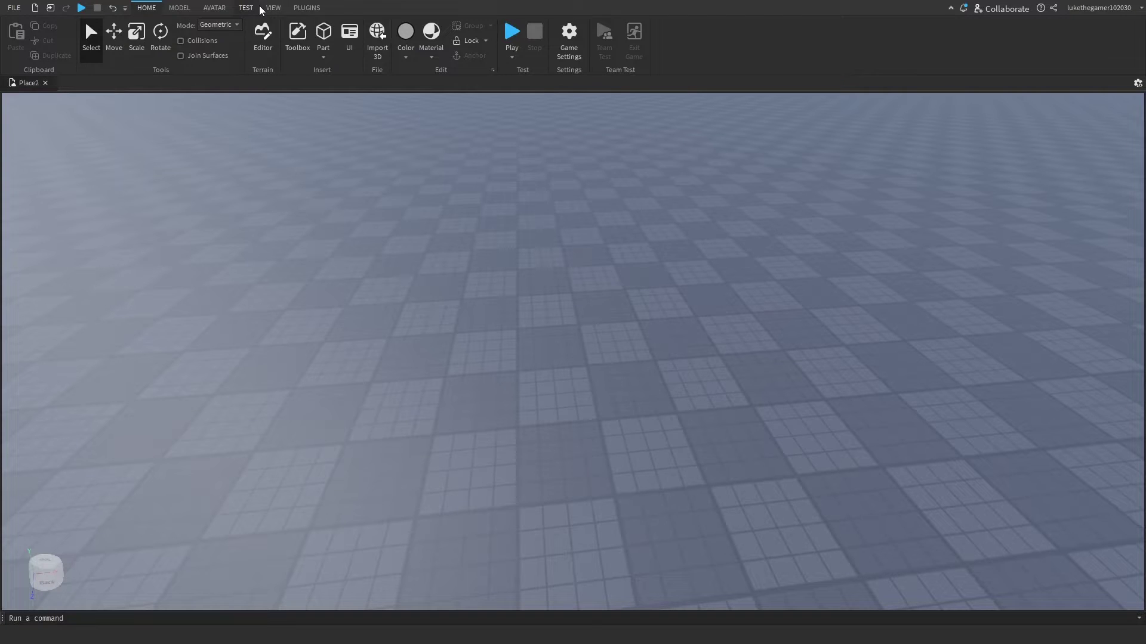
Show the Explorer, Properties and Toolbox windows
left_click(272, 8)
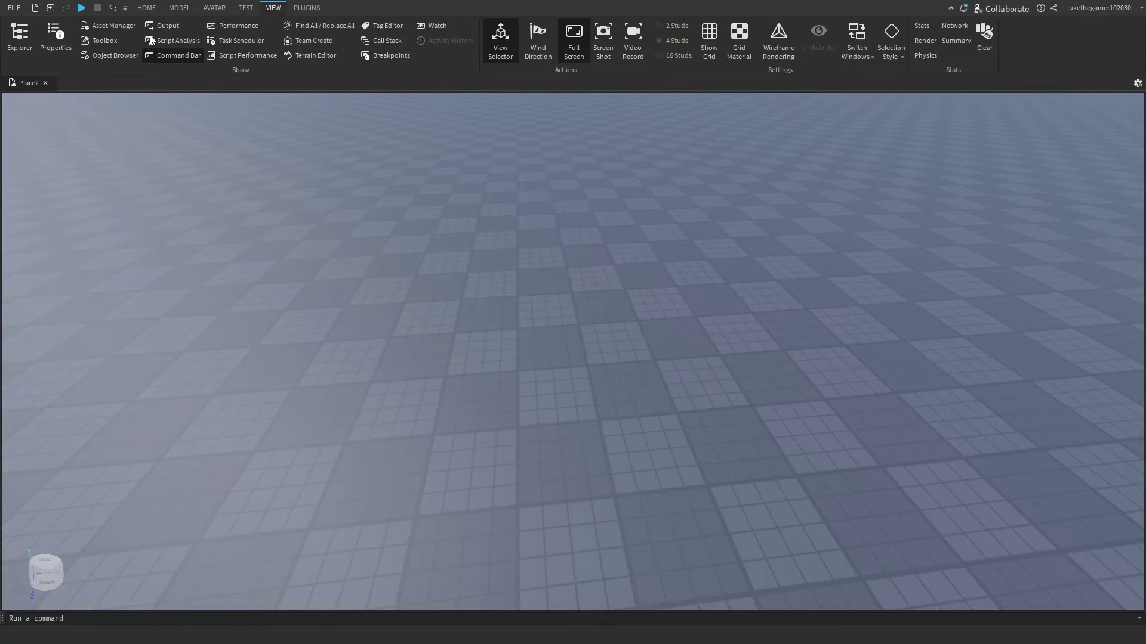
left_click(13, 38)
left_click(49, 39)
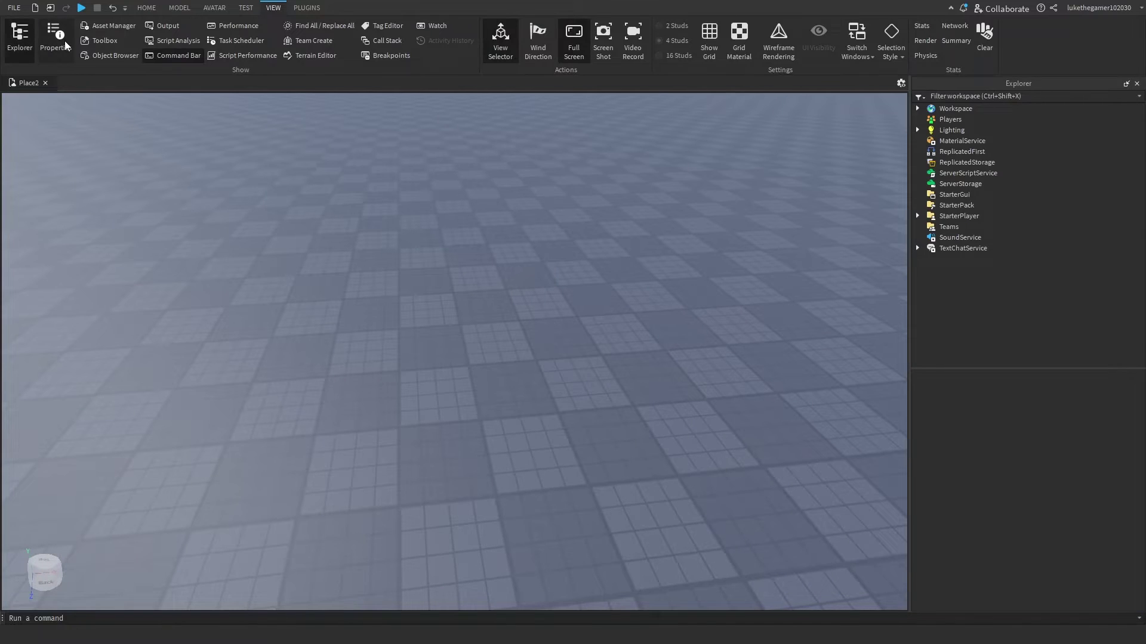
left_click(117, 39)
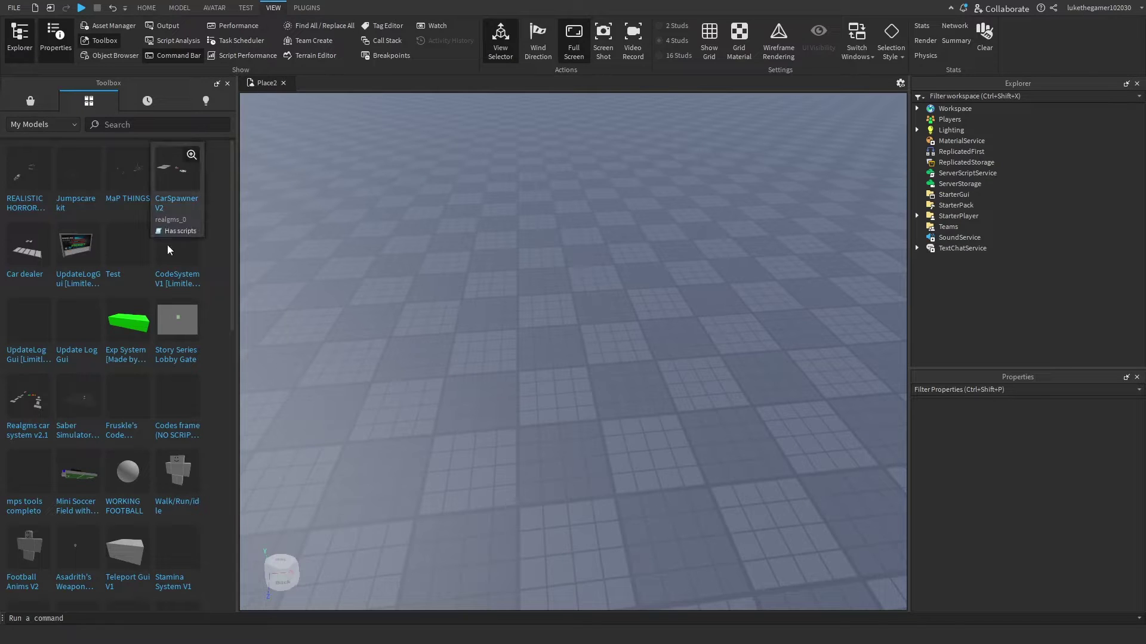
Insert the Story Series Lobby Gate Kit from My Models, accepting its included scripts
mouse_move(170, 320)
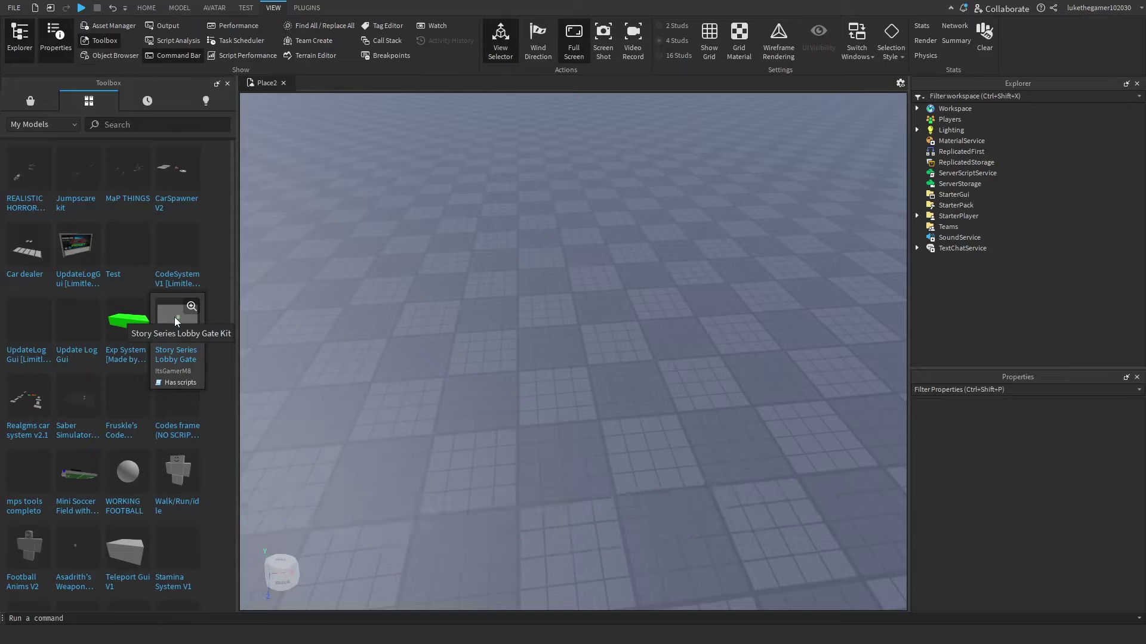
left_click(174, 317)
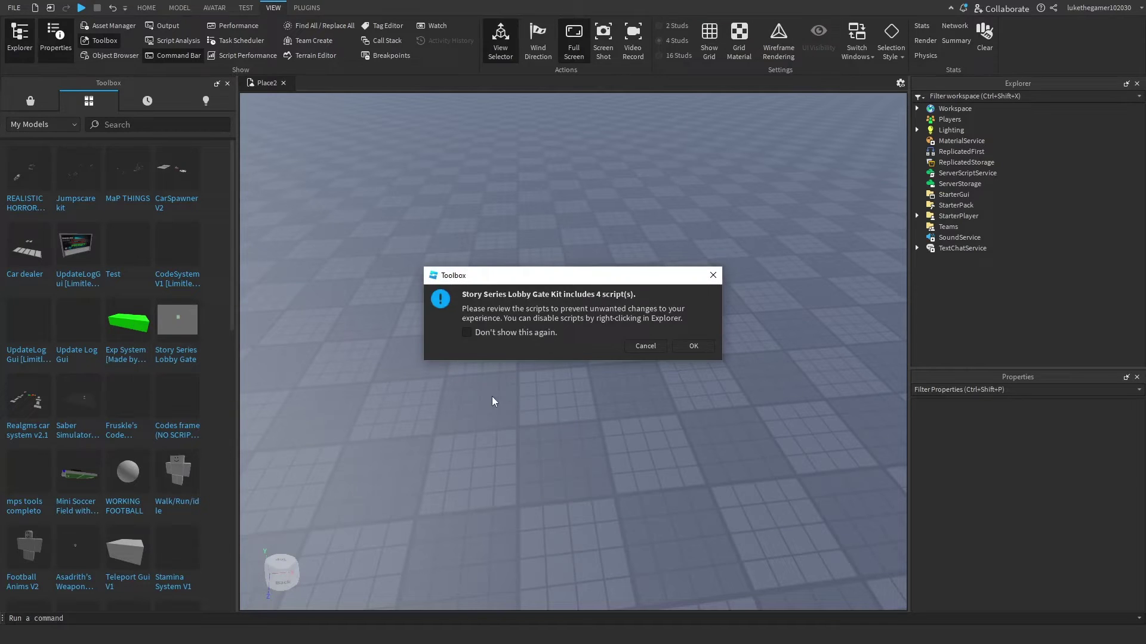
left_click(694, 347)
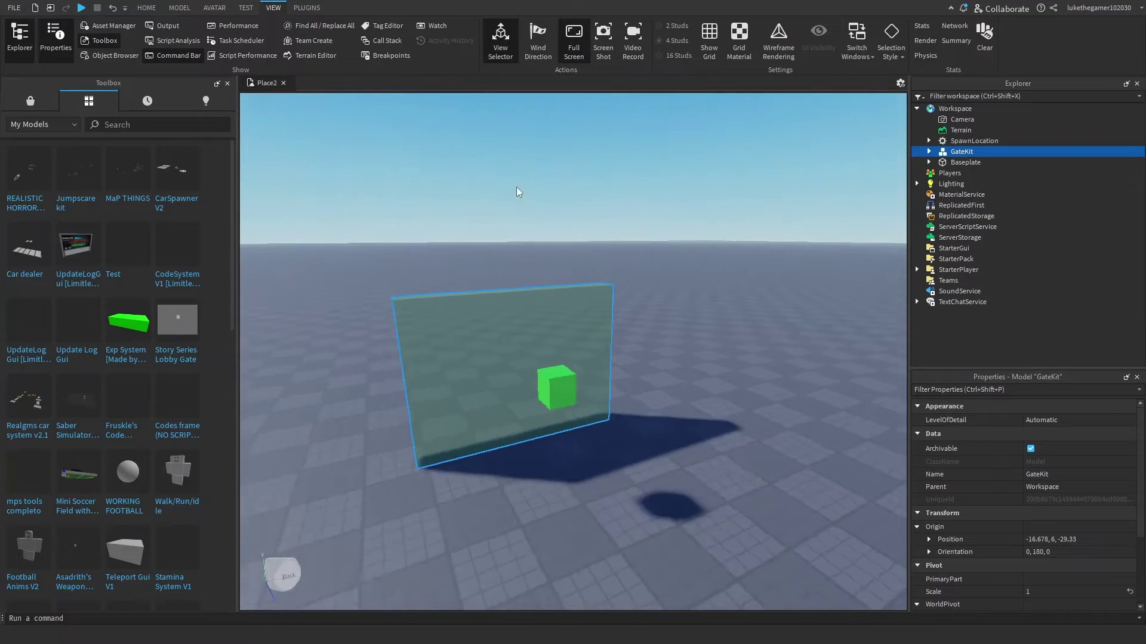
Expand GateKit, move its "Put In ReplicatedStorage" folder into ReplicatedStorage and ungroup it there
key("a")
right_click_drag(517, 187, 353, 203)
left_click(514, 185)
key("a")
key("w")
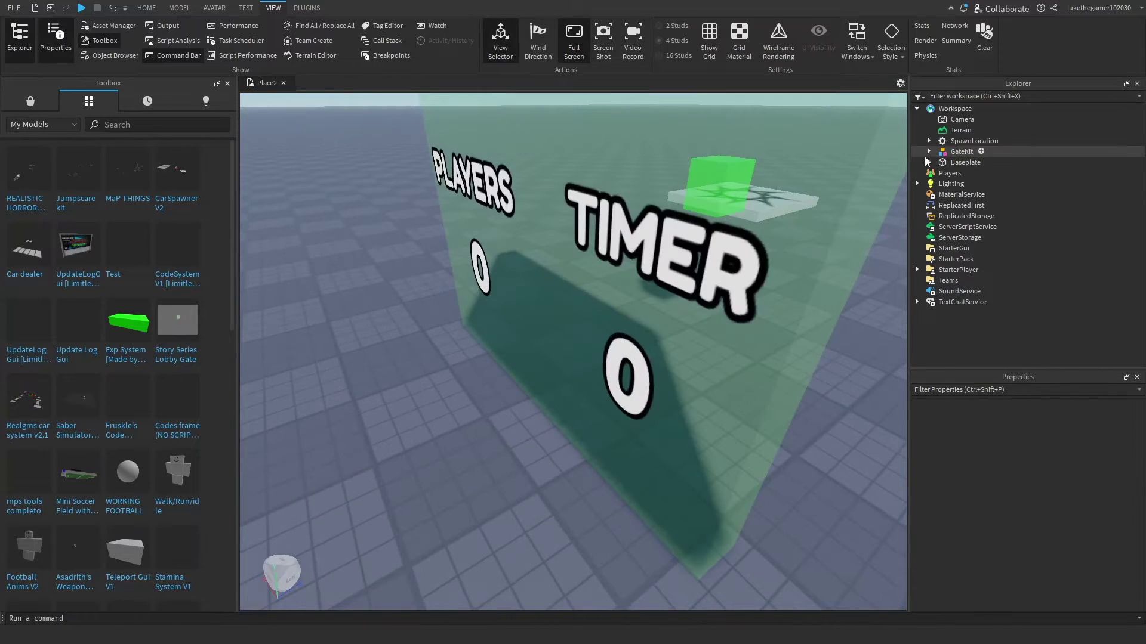
left_click(928, 152)
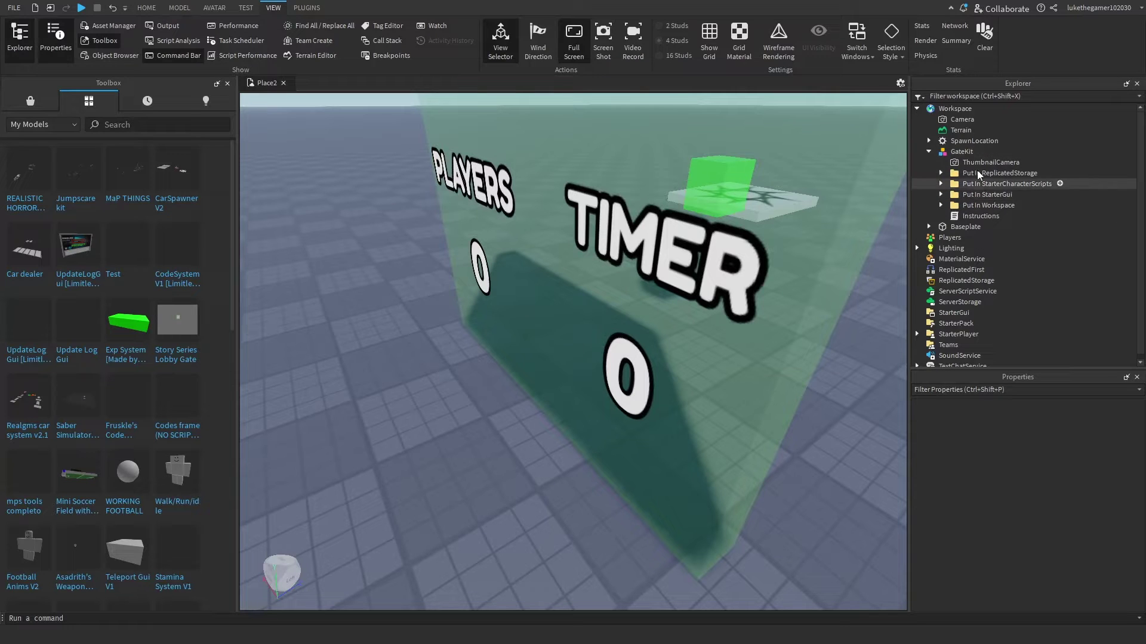
left_click_drag(978, 175, 992, 279)
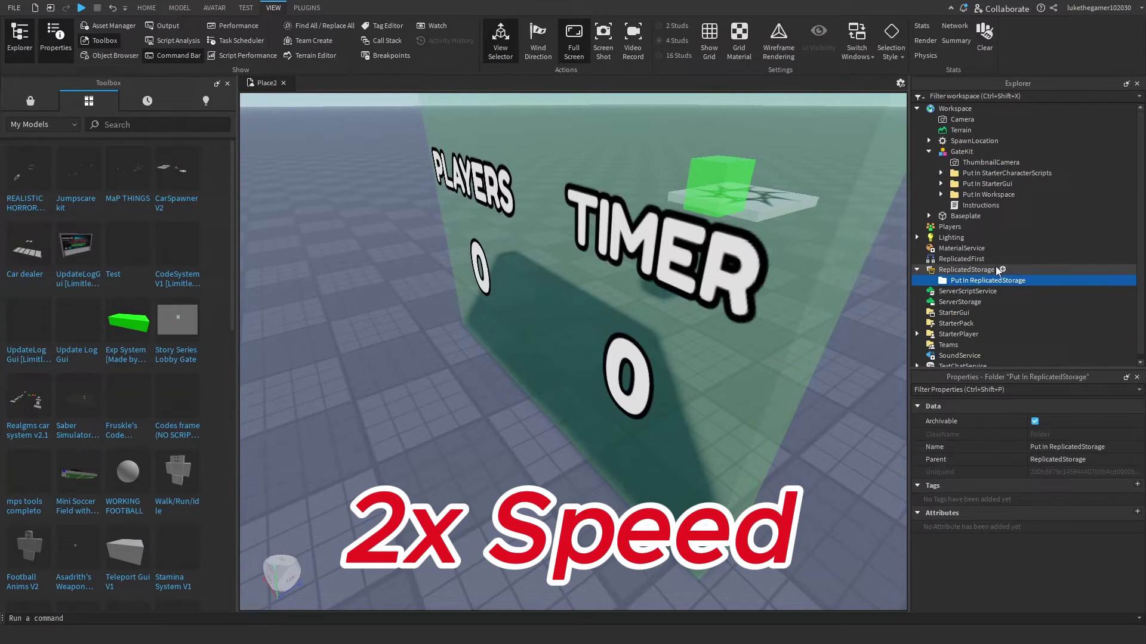
key("ctrl+u")
Move the kit's "Put In StarterCharacterScripts" and "Put In StarterGui" folders into StarterCharacterScripts and StarterGui, and ungroup both
left_click_drag(992, 174, 967, 333)
key("ctrl+u")
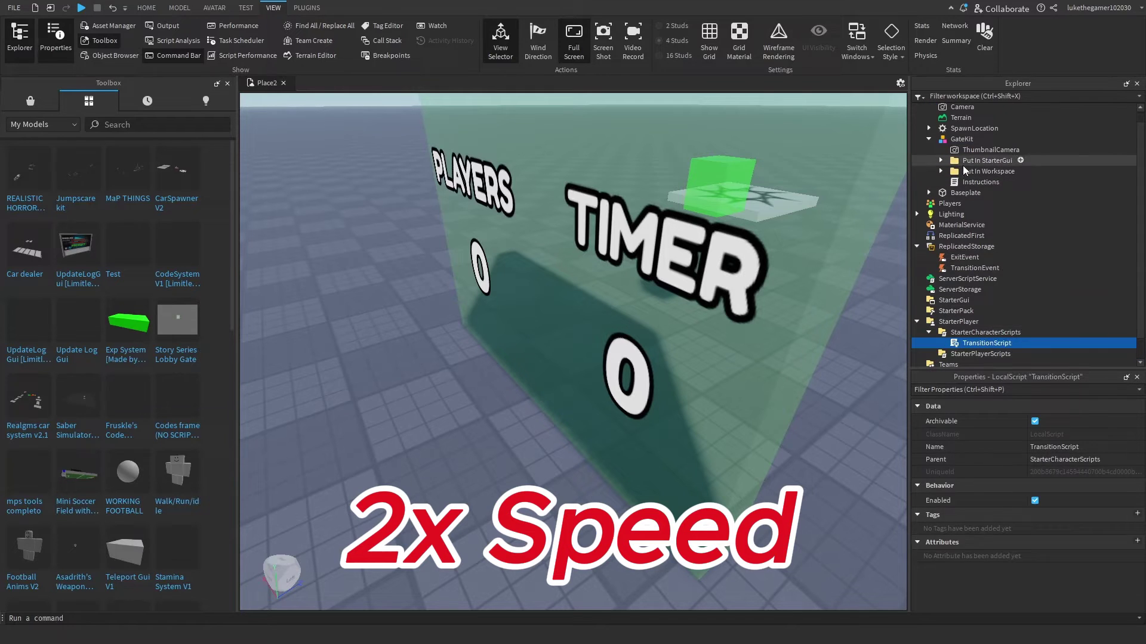
left_click_drag(1017, 160, 965, 302)
key("ctrl+u")
Move the "Put In Workspace" folder into Workspace, ungroup it, and delete the leftover GateKit model
left_click_drag(986, 162, 961, 111)
key("ctrl+u")
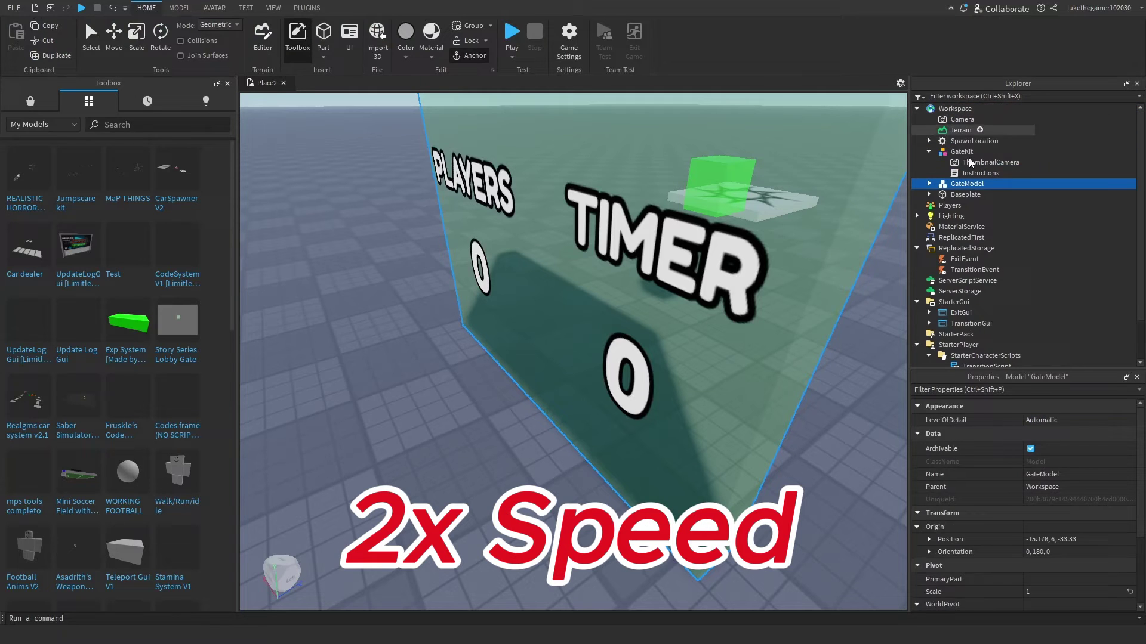
left_click(951, 153)
key("Delete")
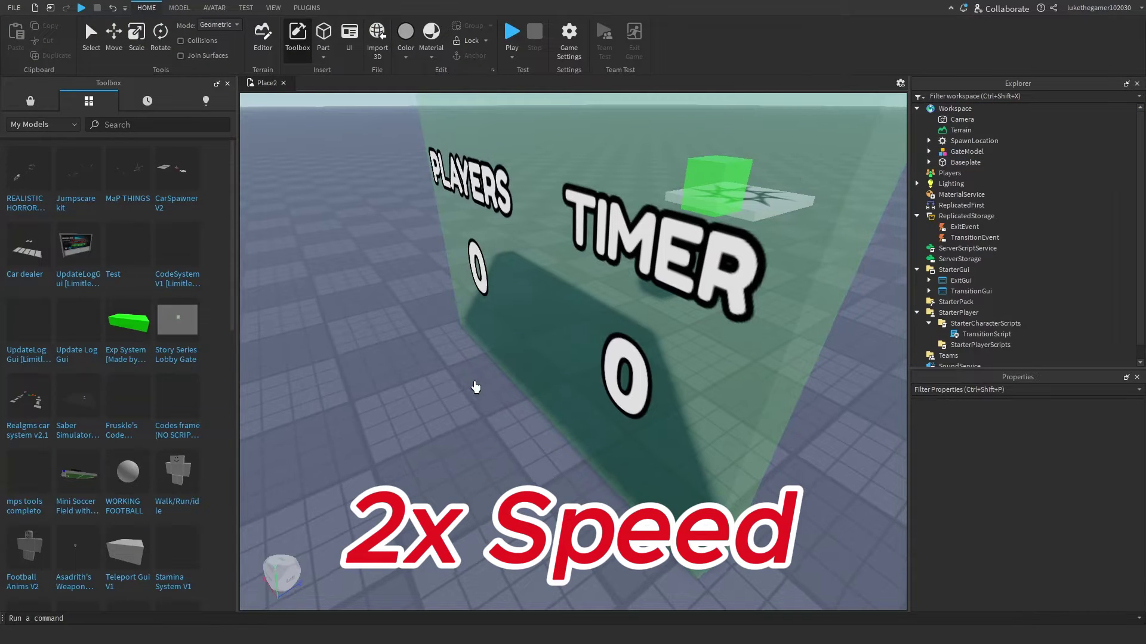
Collapse StarterPlayer, then close the Toolbox with the Move tool active
right_click_drag(476, 386, 477, 418)
scroll(475, 386, "down", 4)
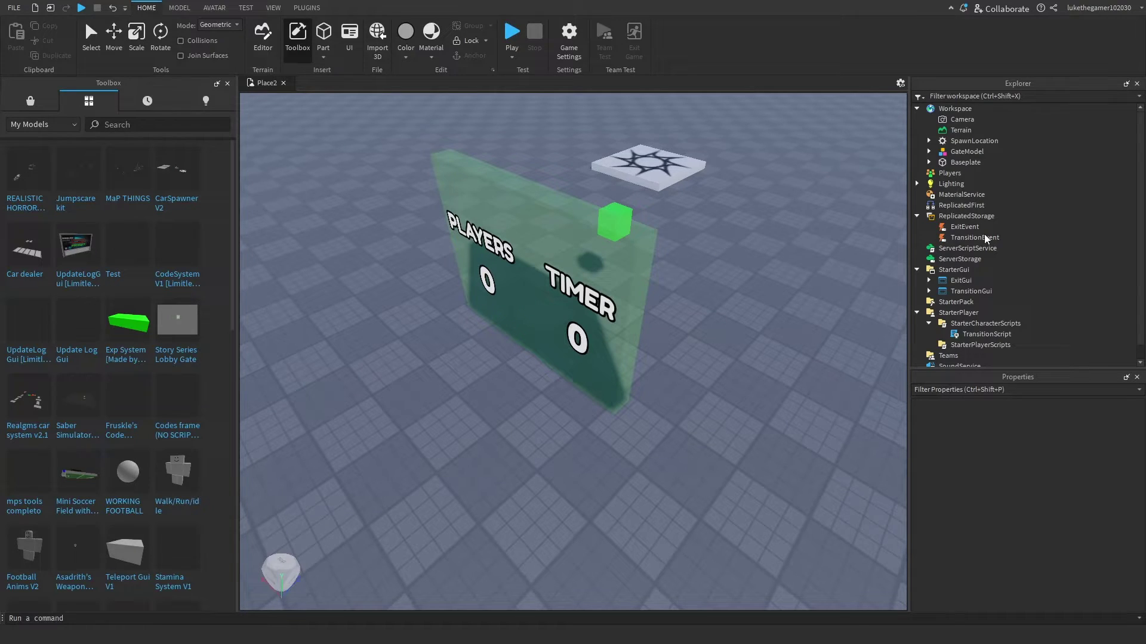
right_click_drag(657, 347, 695, 412)
key("a")
key("w")
left_click(917, 313)
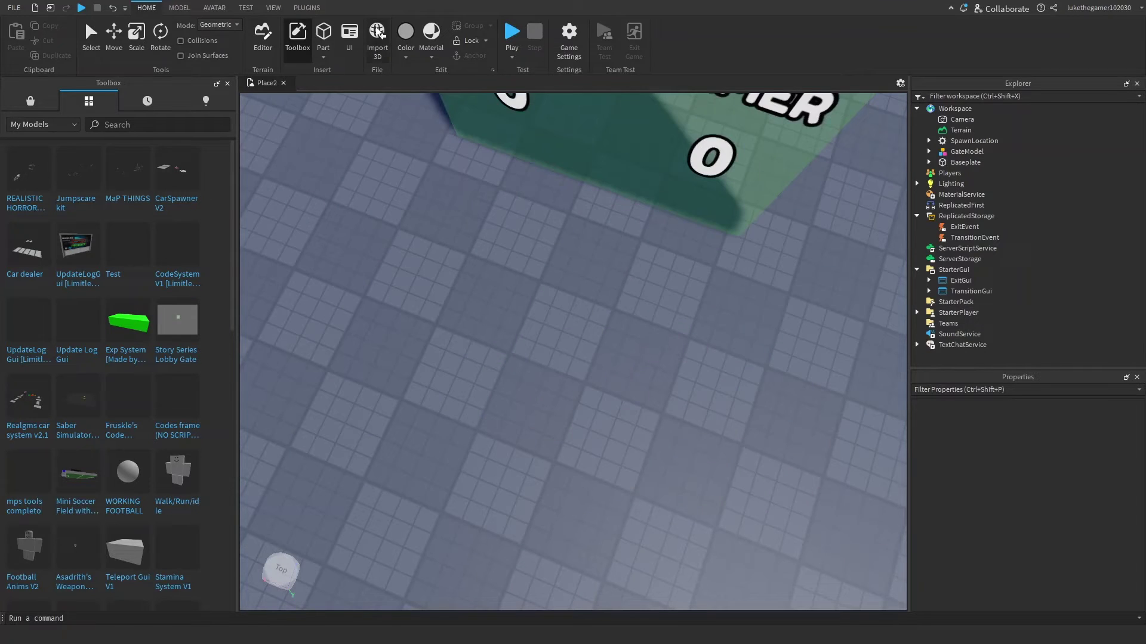
left_click(114, 37)
scroll(540, 354, "down", 4)
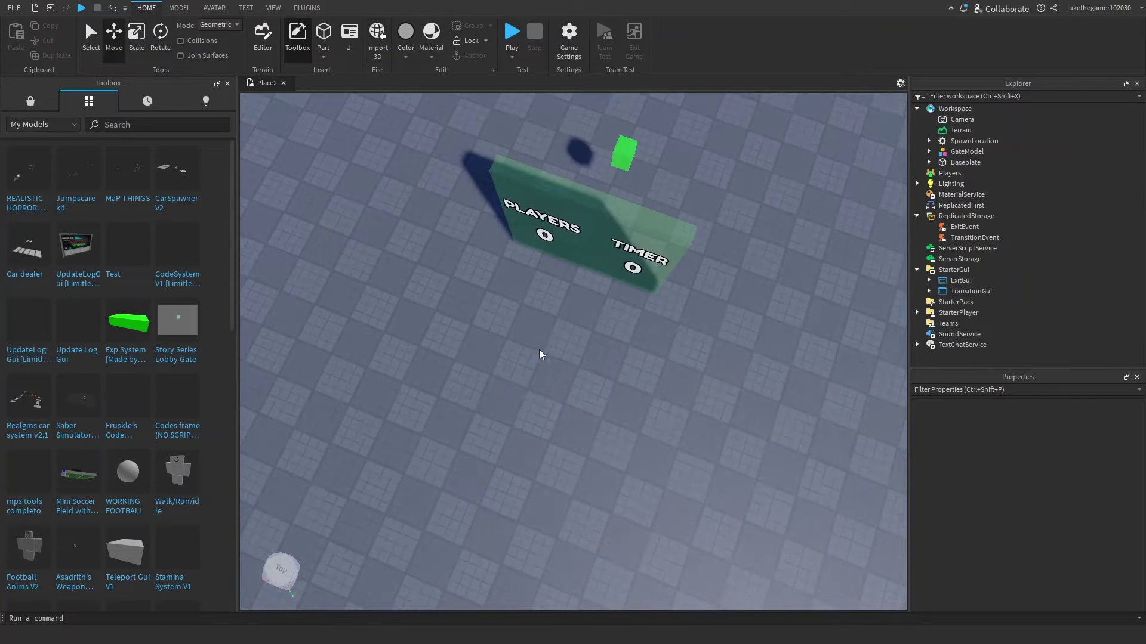
left_click(228, 84)
Set the PlayersAllowed value inside GateModel to 1
right_click_drag(396, 227, 395, 210)
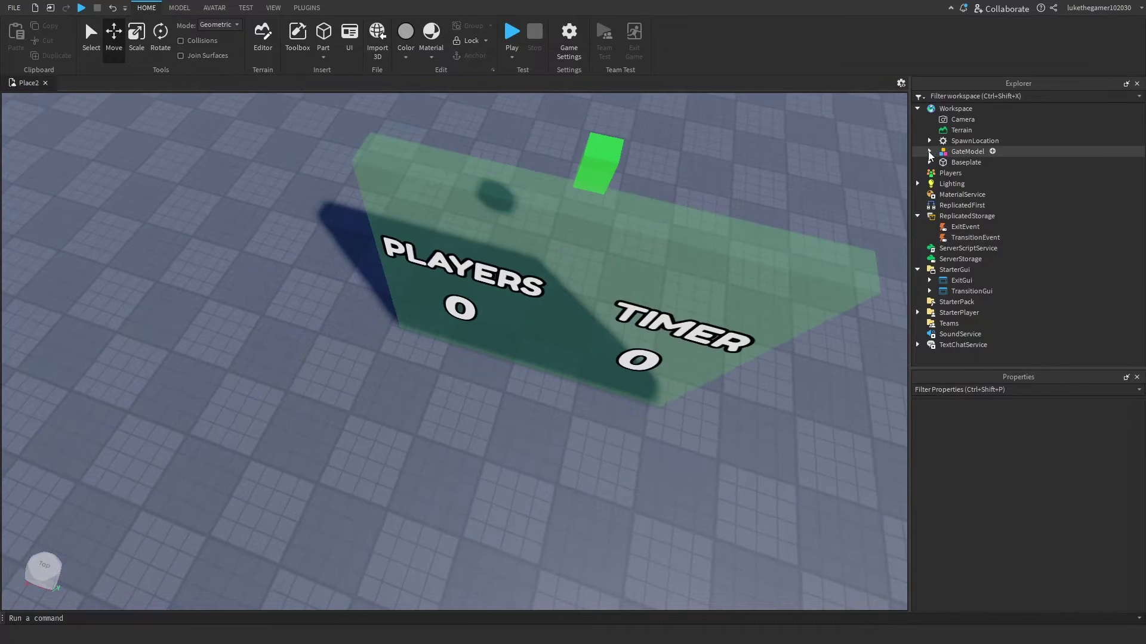
left_click(929, 151)
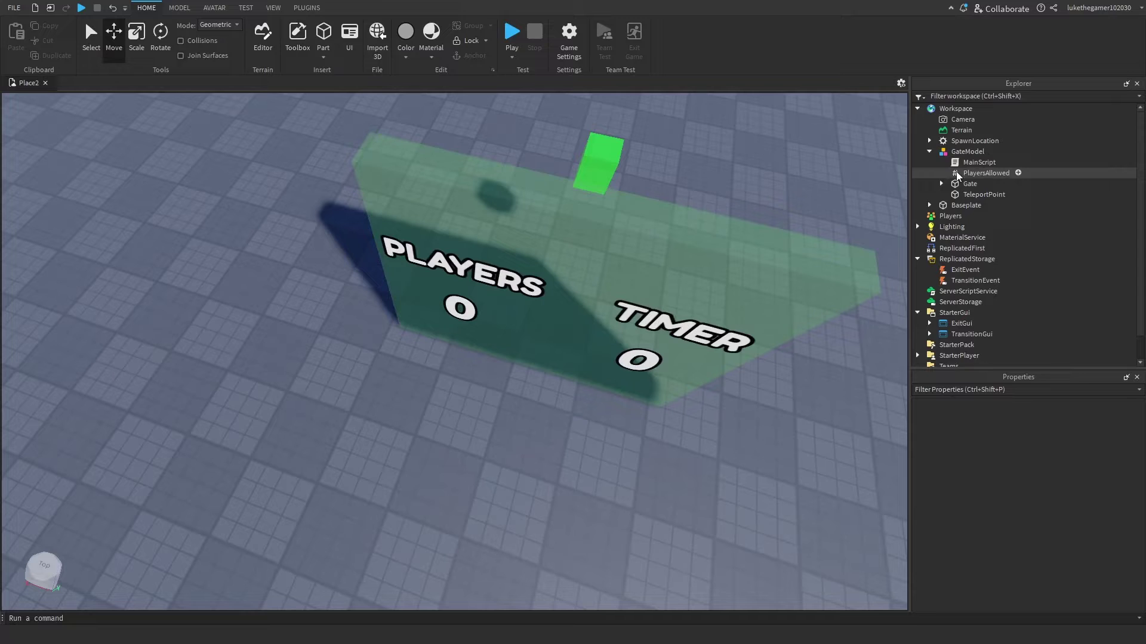
left_click(960, 173)
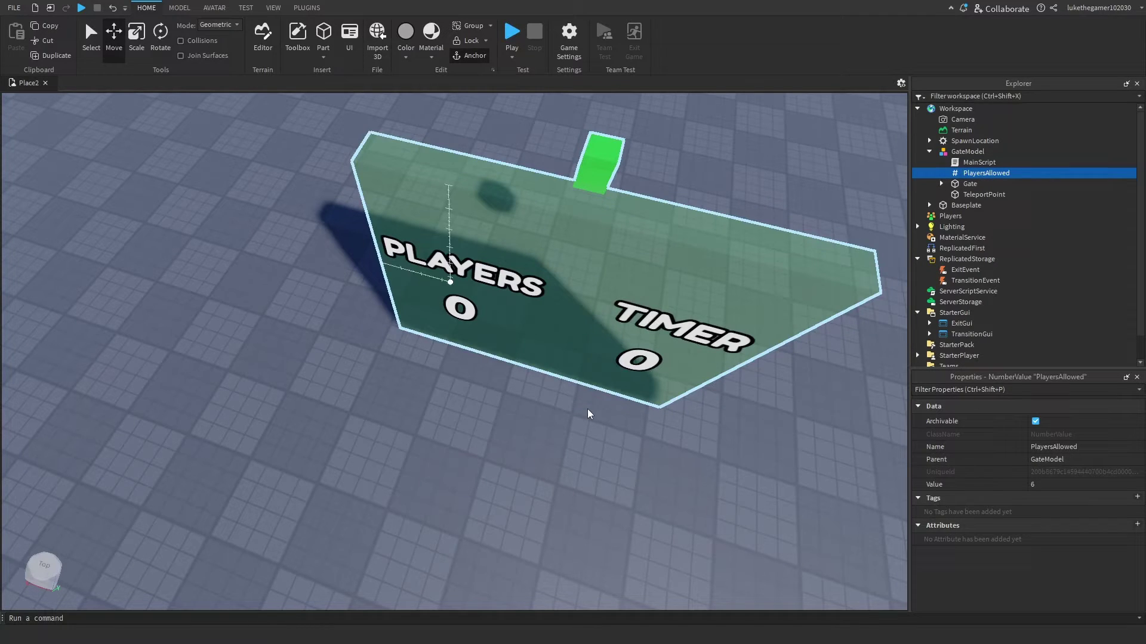
left_click(1047, 485)
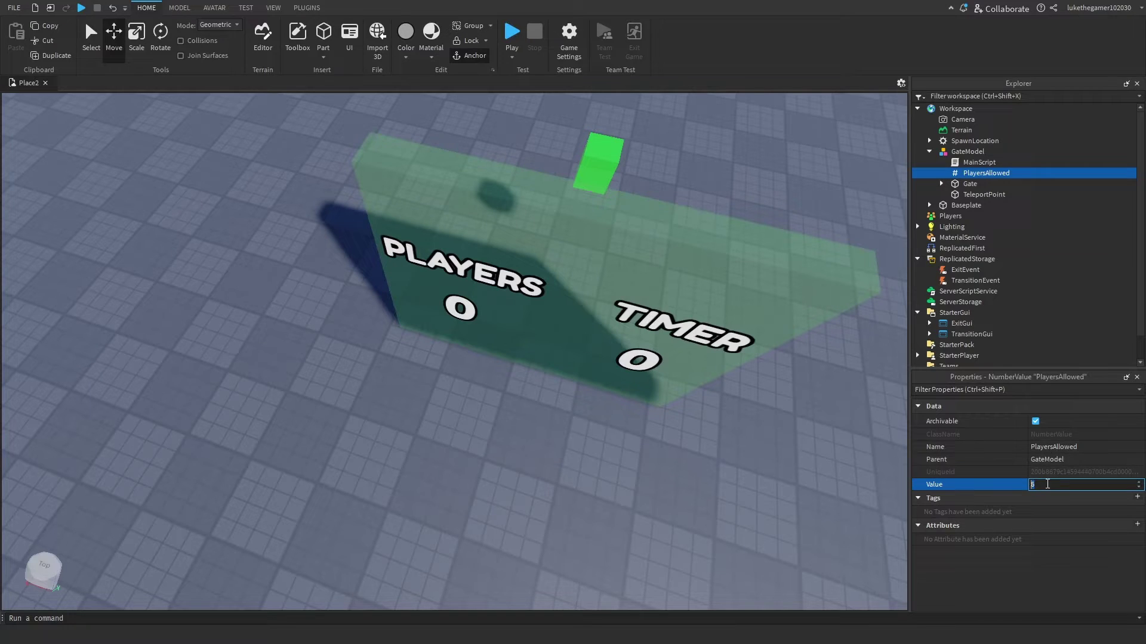
type("1")
key("Return")
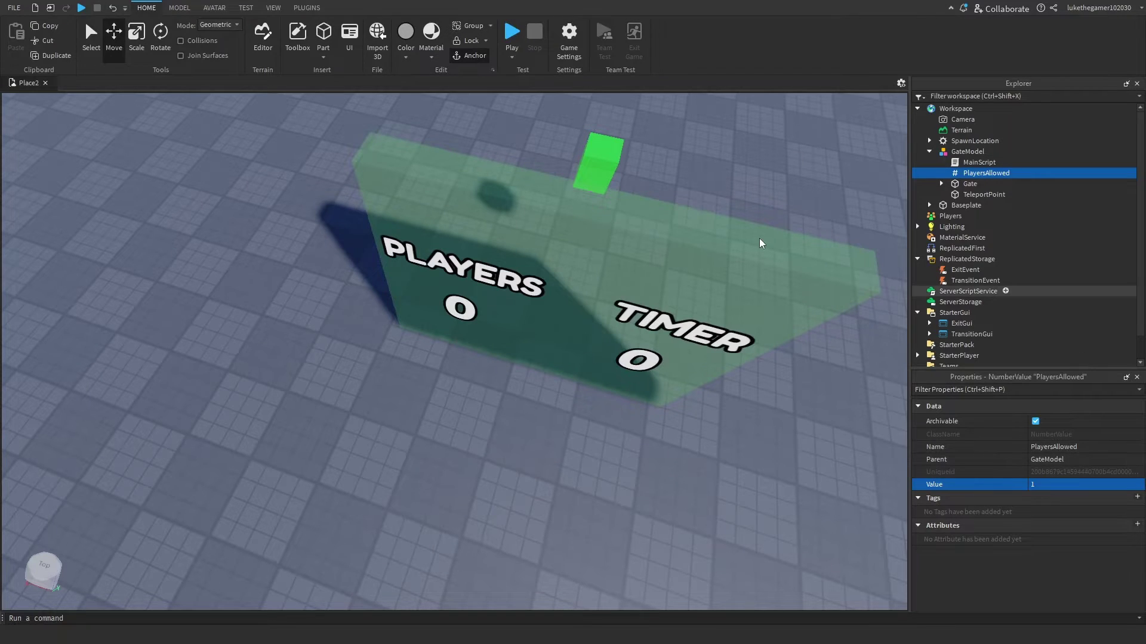
Change the BrickColor of the Gate part in GateModel to white
right_click_drag(759, 241, 866, 279)
key("d")
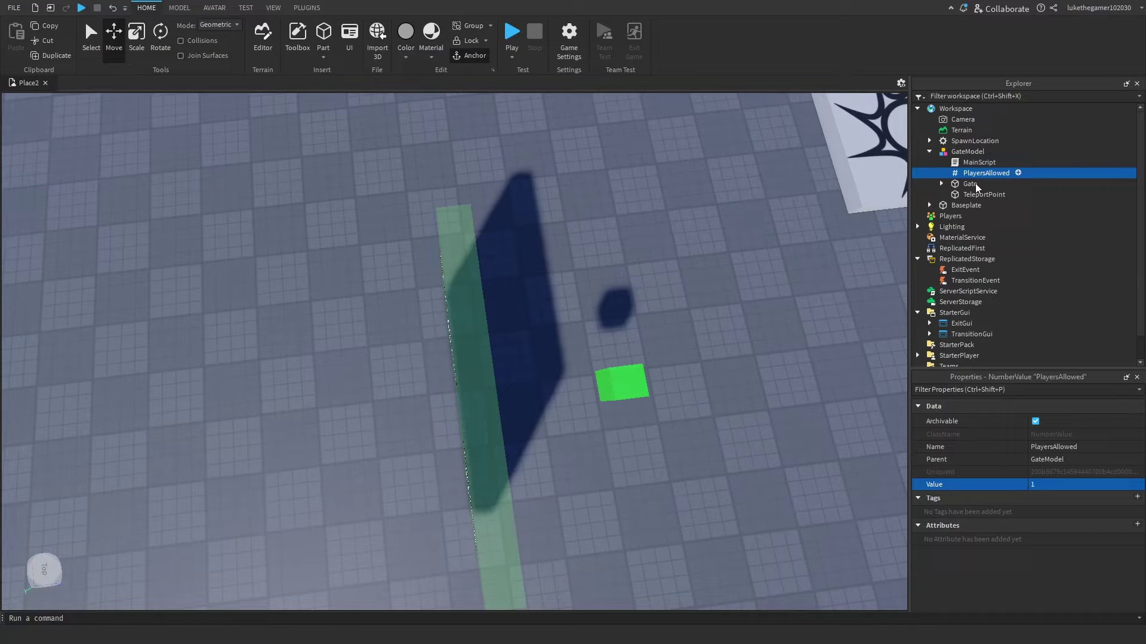
left_click(976, 187)
key("f")
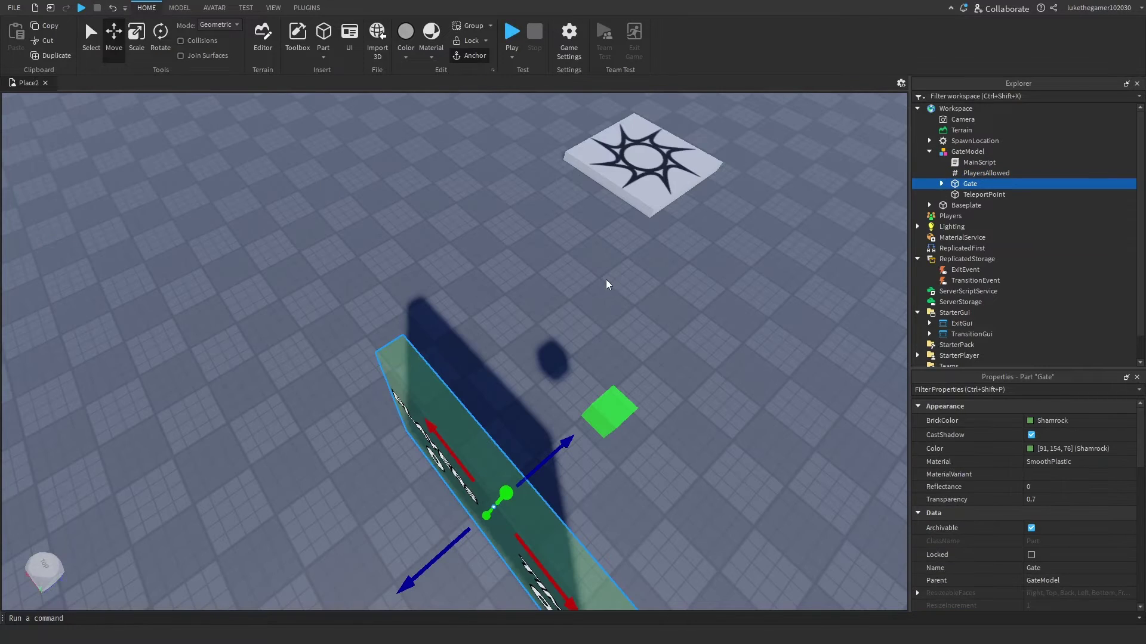
right_click_drag(606, 285, 347, 406)
key("s")
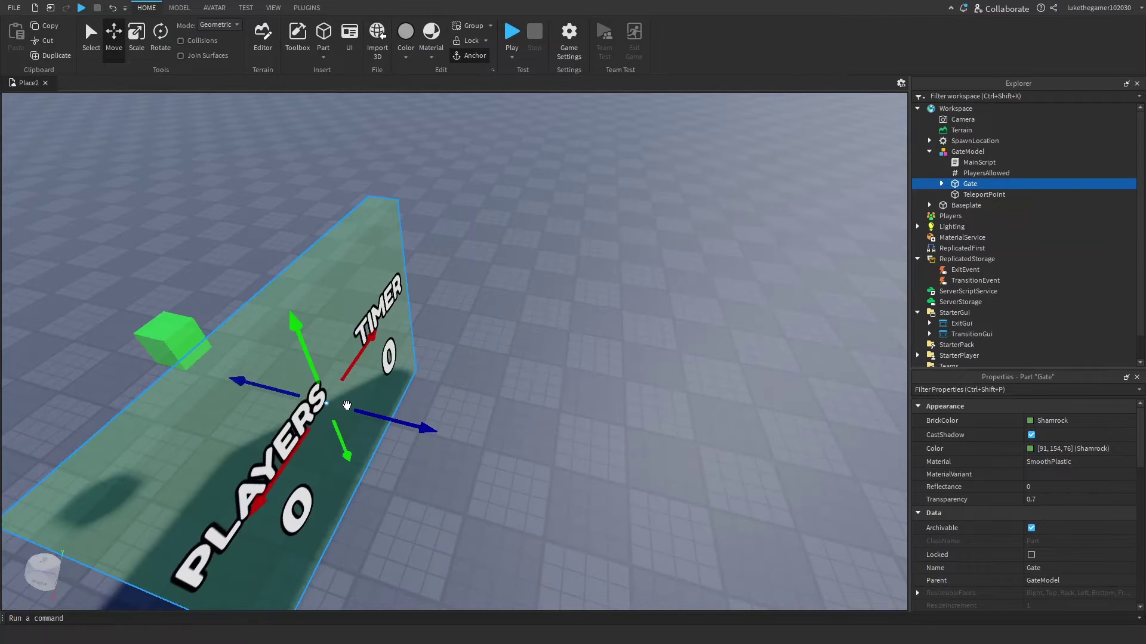
left_click(928, 422)
left_click(1050, 421)
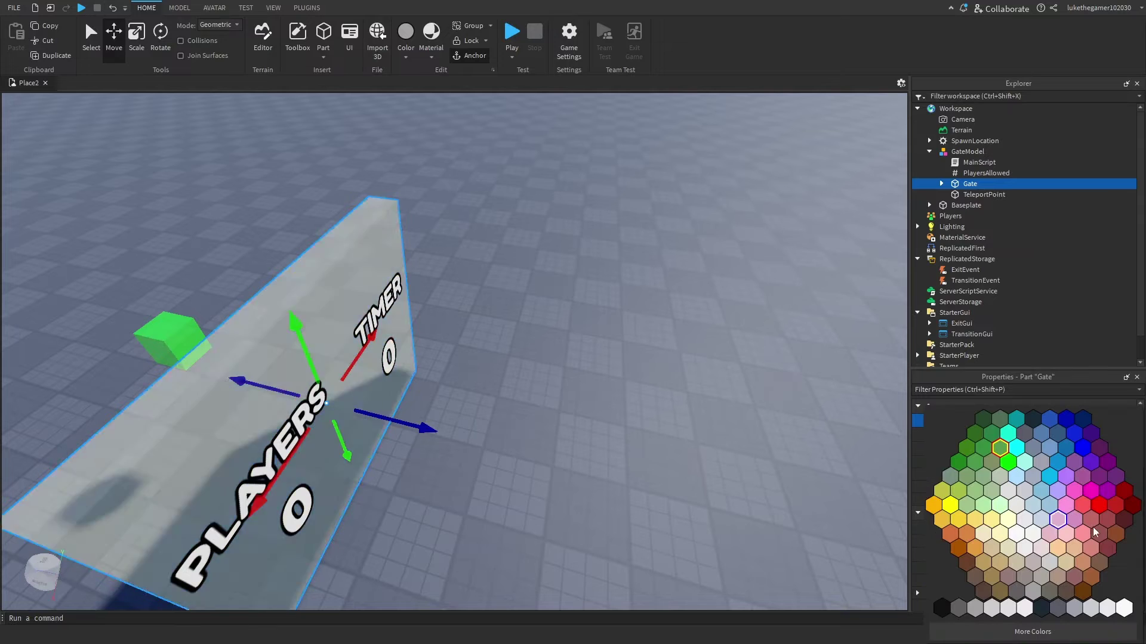
left_click(1120, 611)
left_click(469, 347)
Set the Transparency of the TeleportPoint part in GateModel to 1
right_click_drag(468, 348, 588, 520)
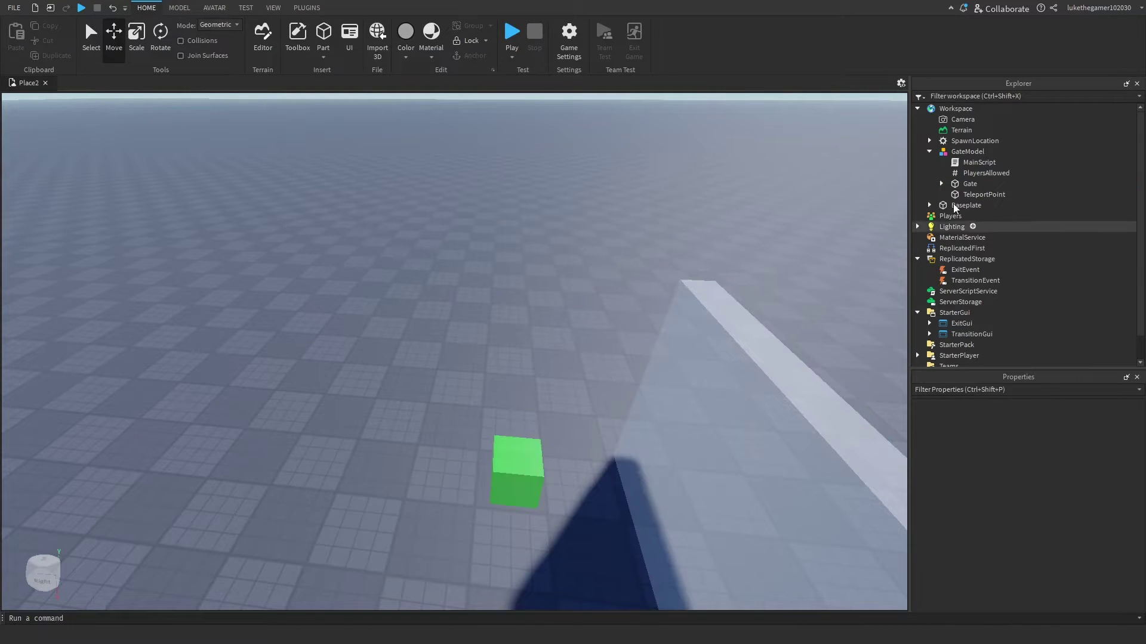
left_click(983, 195)
key("w")
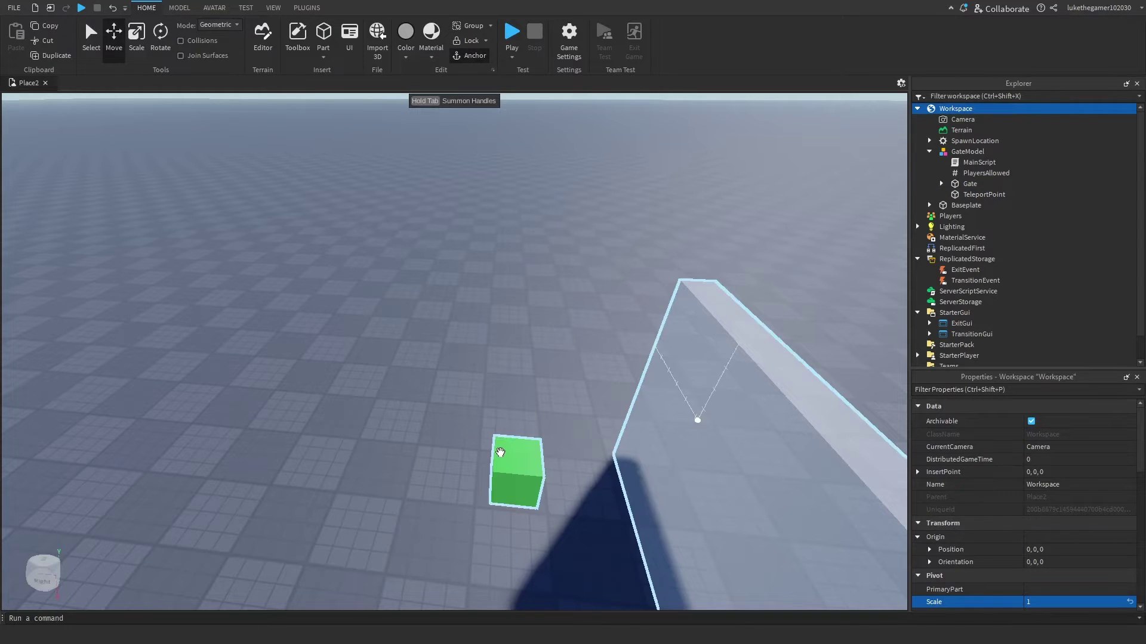
left_click(962, 201)
left_click(962, 196)
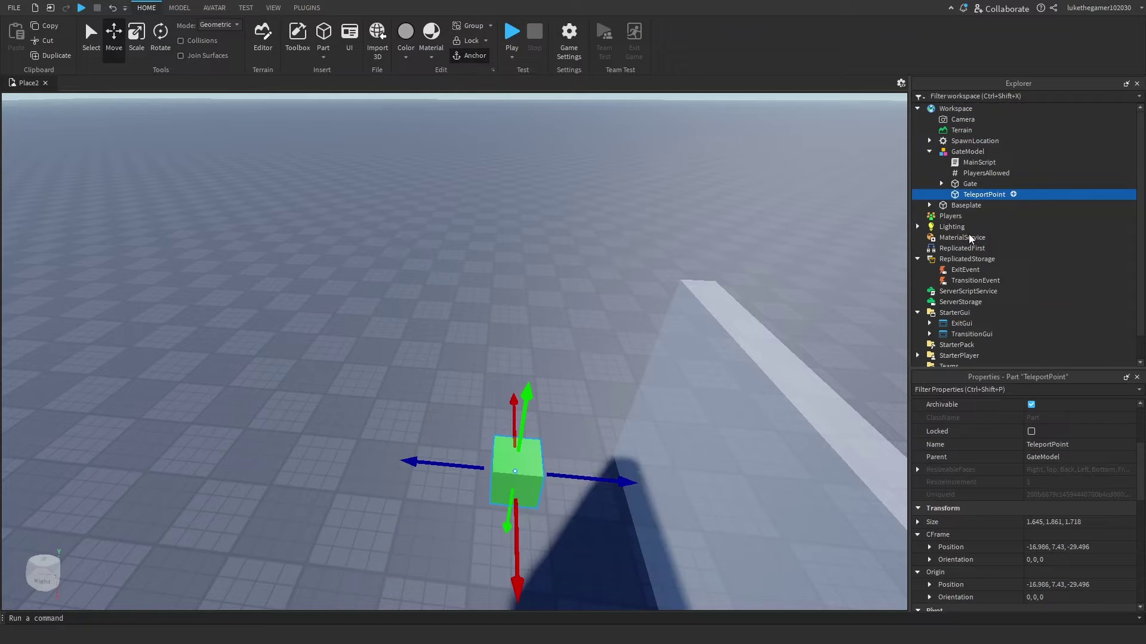
scroll(1042, 454, "up", 4)
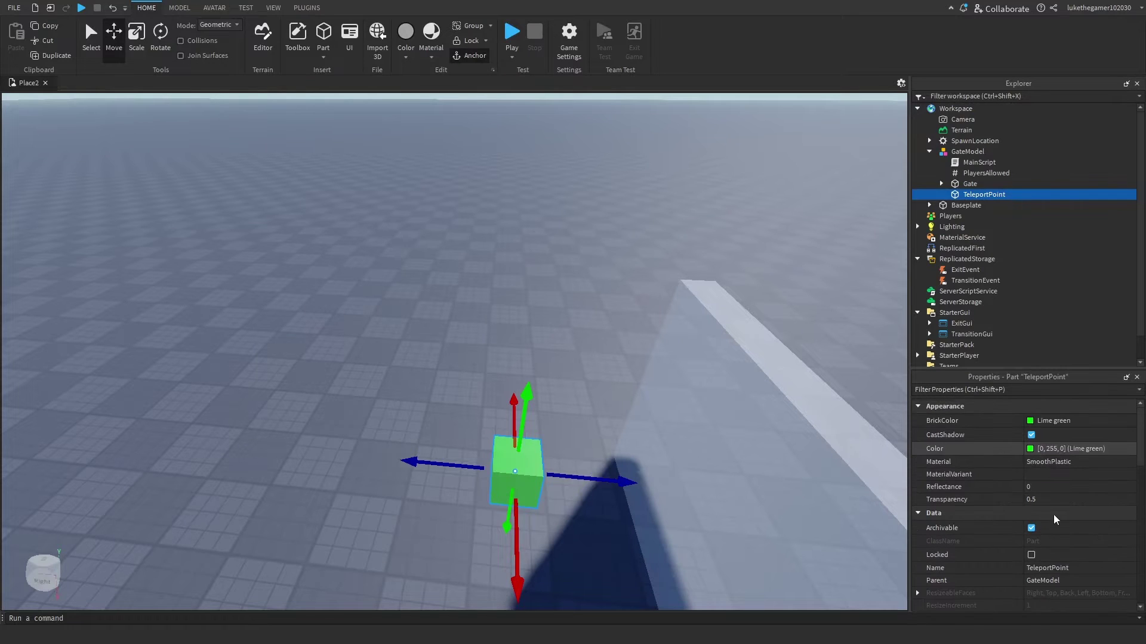
left_click(1042, 499)
type("1")
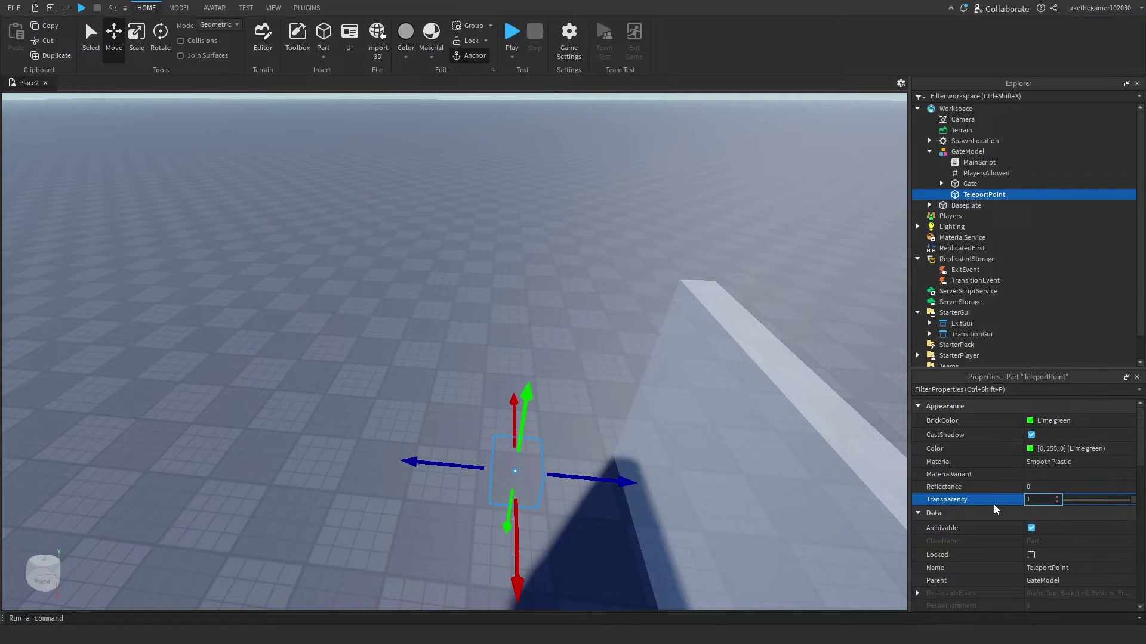
left_click(501, 524)
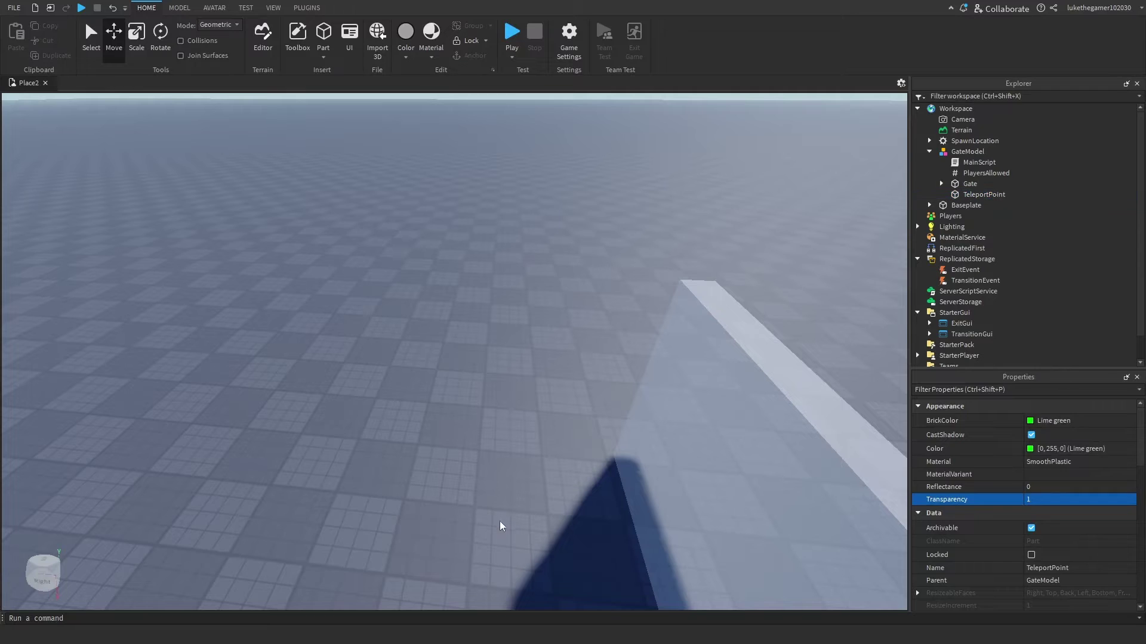
Restore the TeleportPoint part's Transparency to 0.5 and deselect it
left_click(1010, 194)
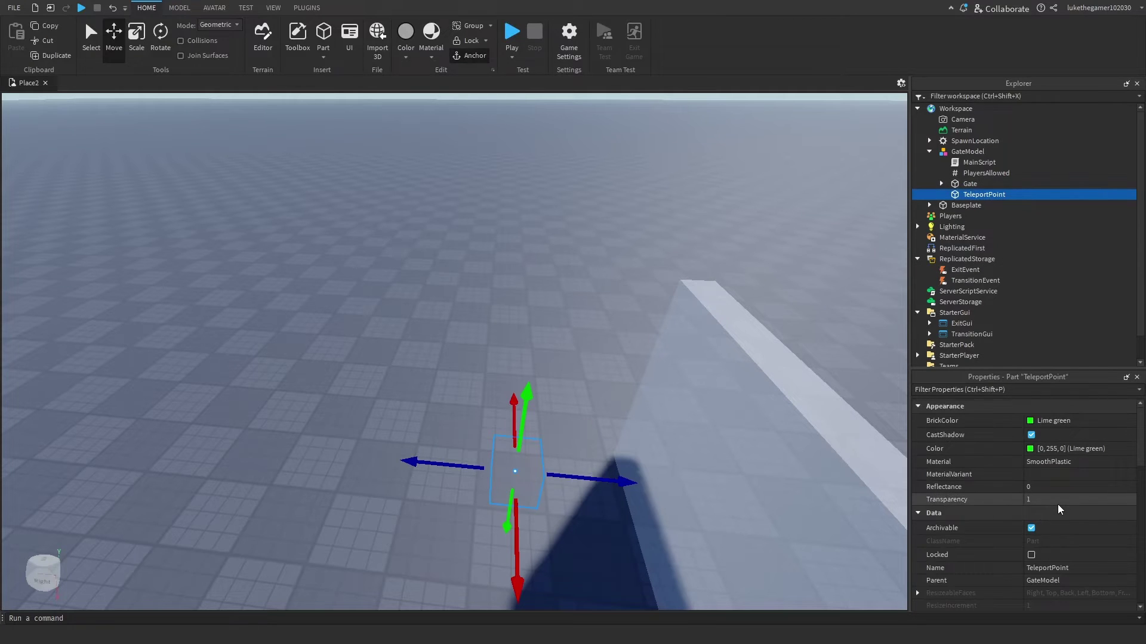
left_click(1060, 500)
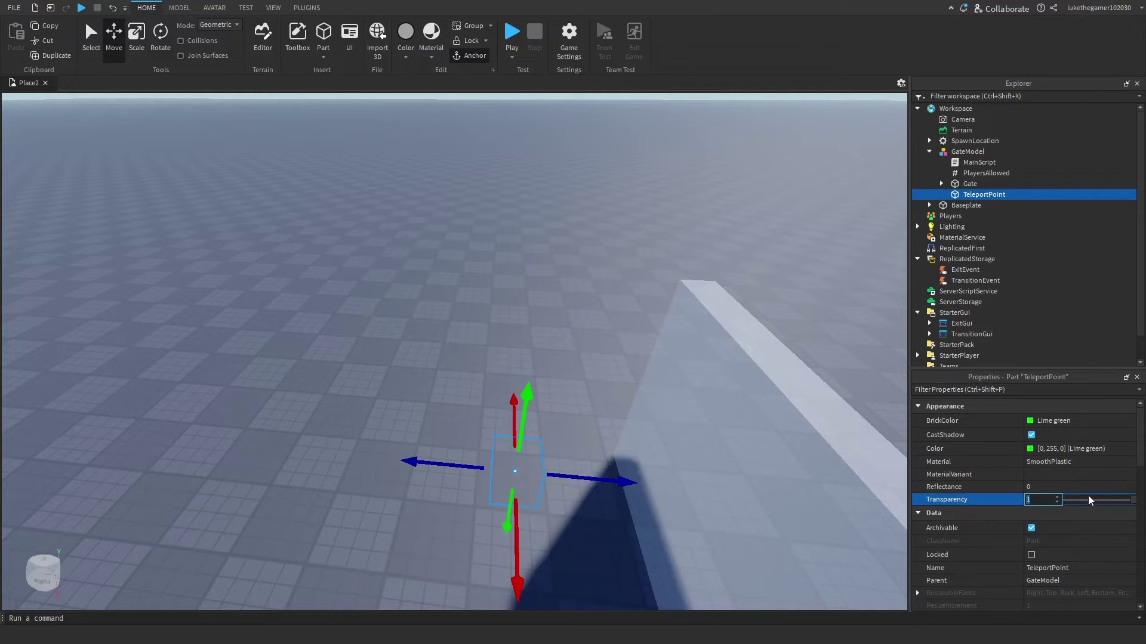
left_click(1097, 496)
left_click_drag(1130, 503, 1101, 501)
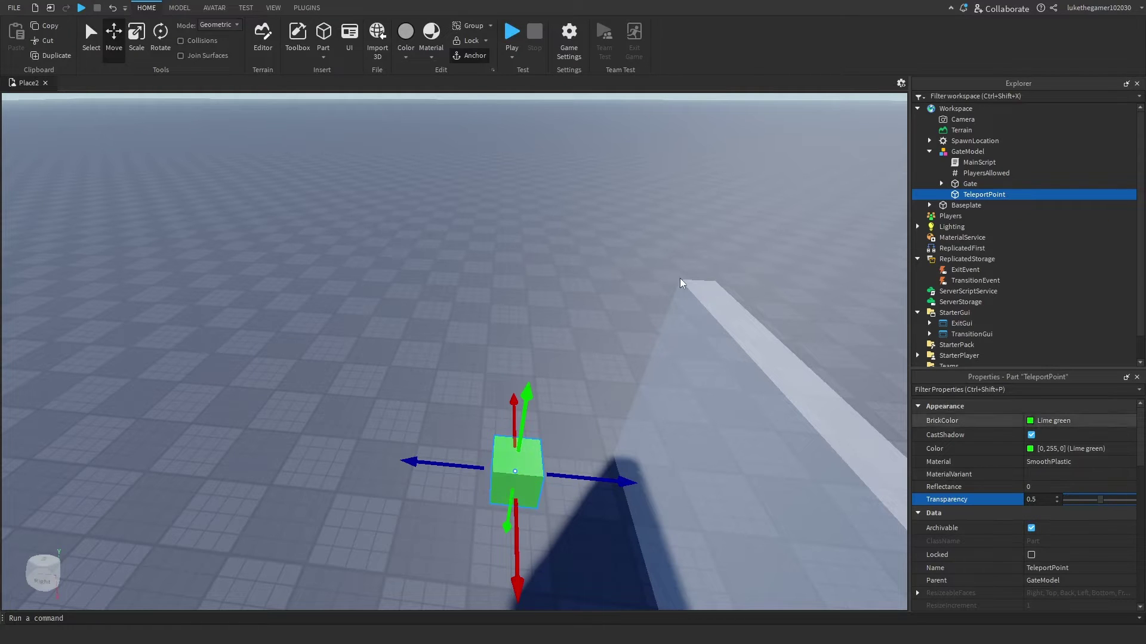
left_click(643, 255)
Examine from above how the gate and the green TeleportPoint block are placed relative to the spawn location
right_click_drag(630, 244, 599, 210)
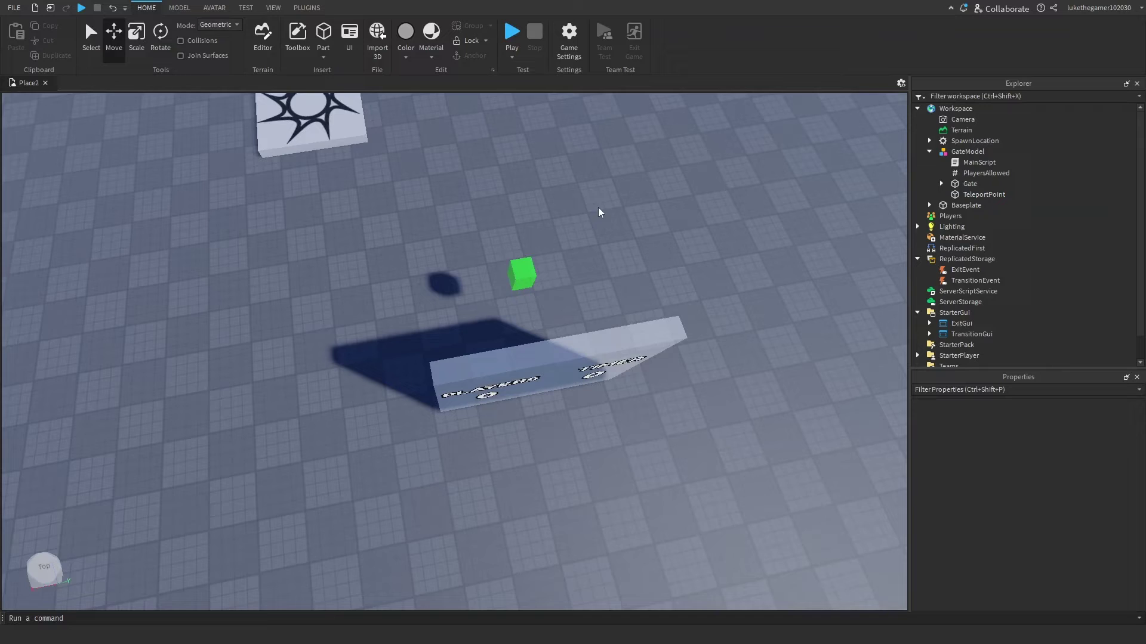
scroll(591, 227, "up", 1)
right_click_drag(560, 248, 545, 293)
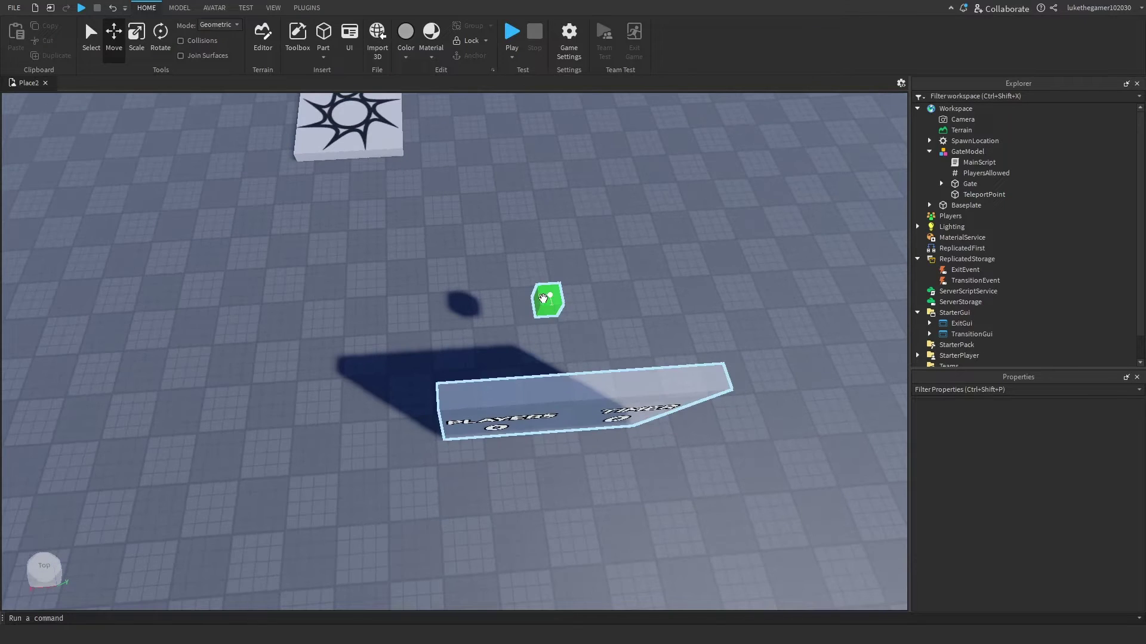
right_click_drag(334, 190, 372, 192)
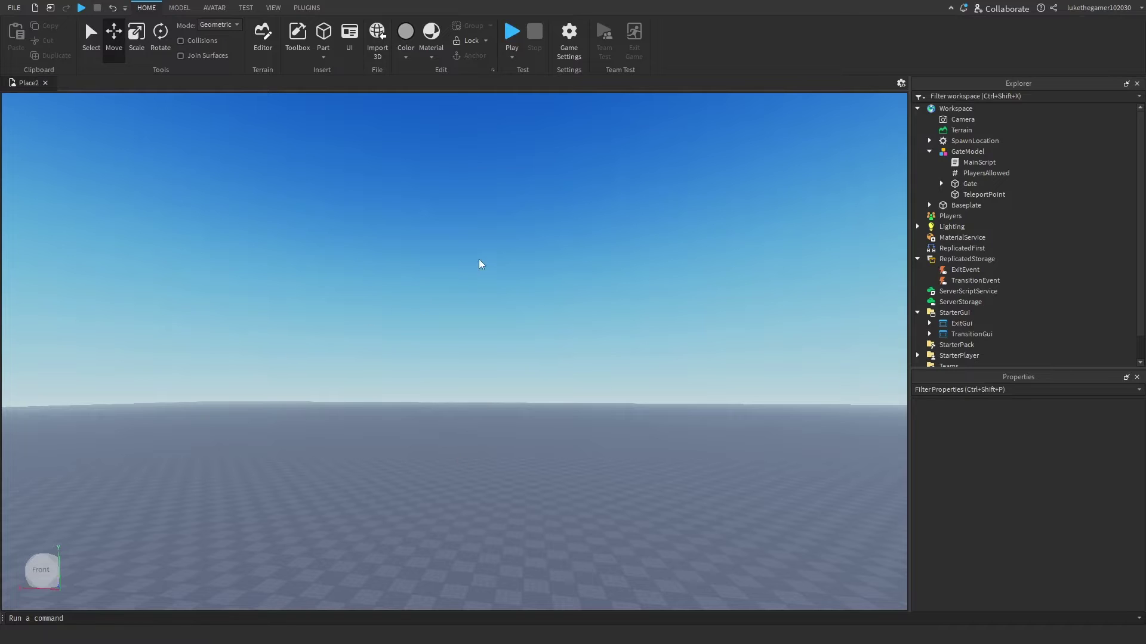
right_click_drag(481, 263, 583, 376)
key("a")
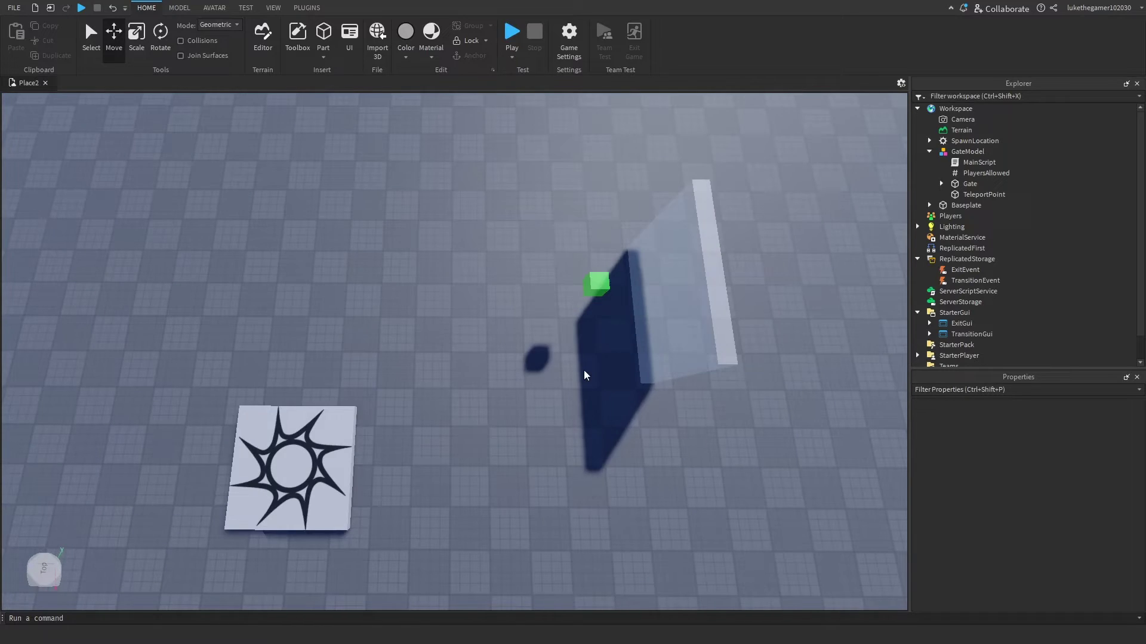
key("d")
key("a")
key("a")
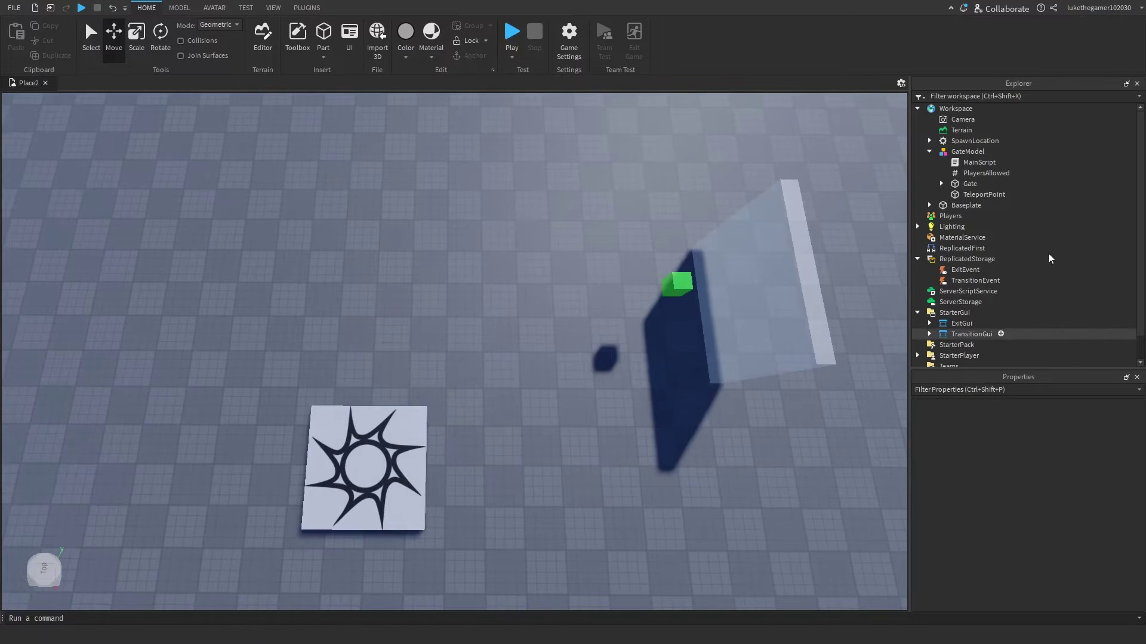
key("w")
key("a")
key("d")
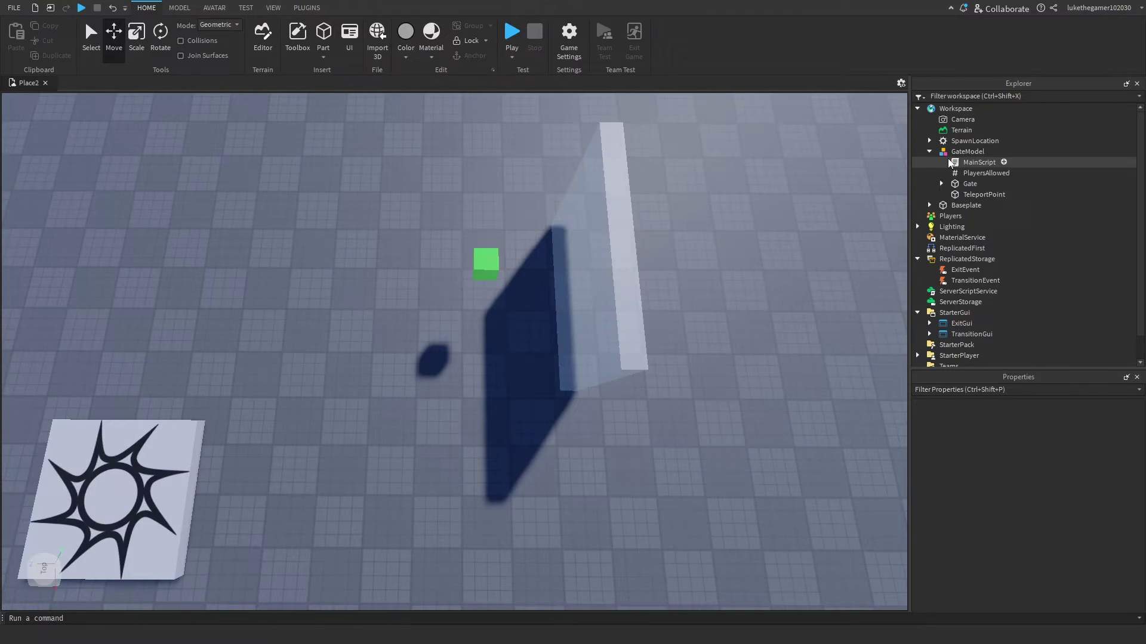
Open MainScript in GateModel and look through its code from beginning to end
double_click(953, 164)
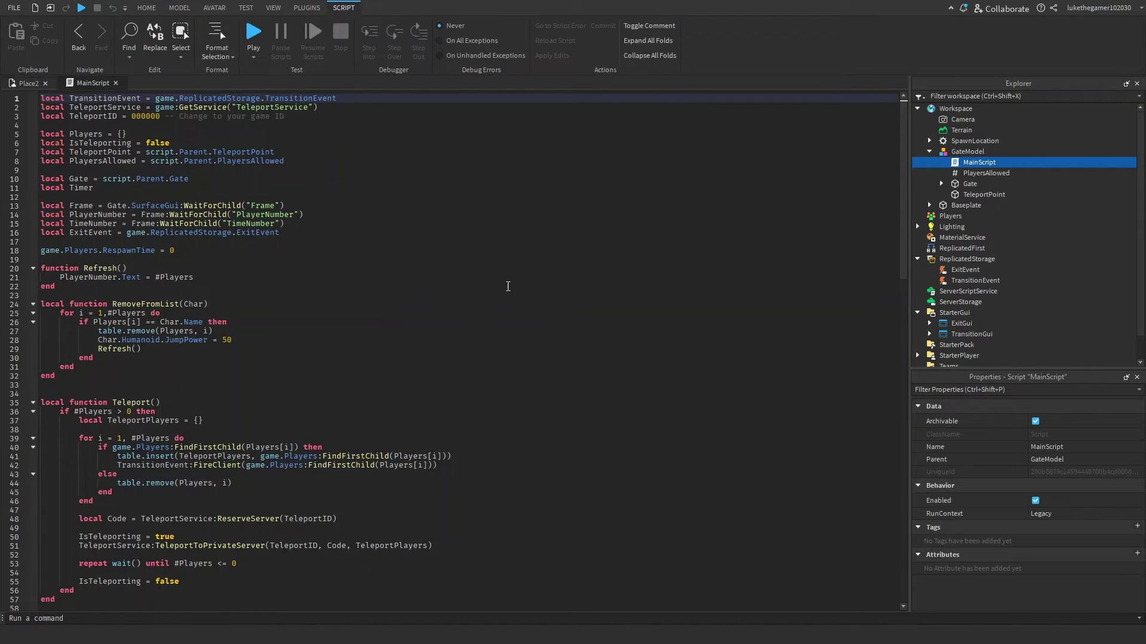
scroll(577, 296, "down", 20)
scroll(583, 400, "down", 3)
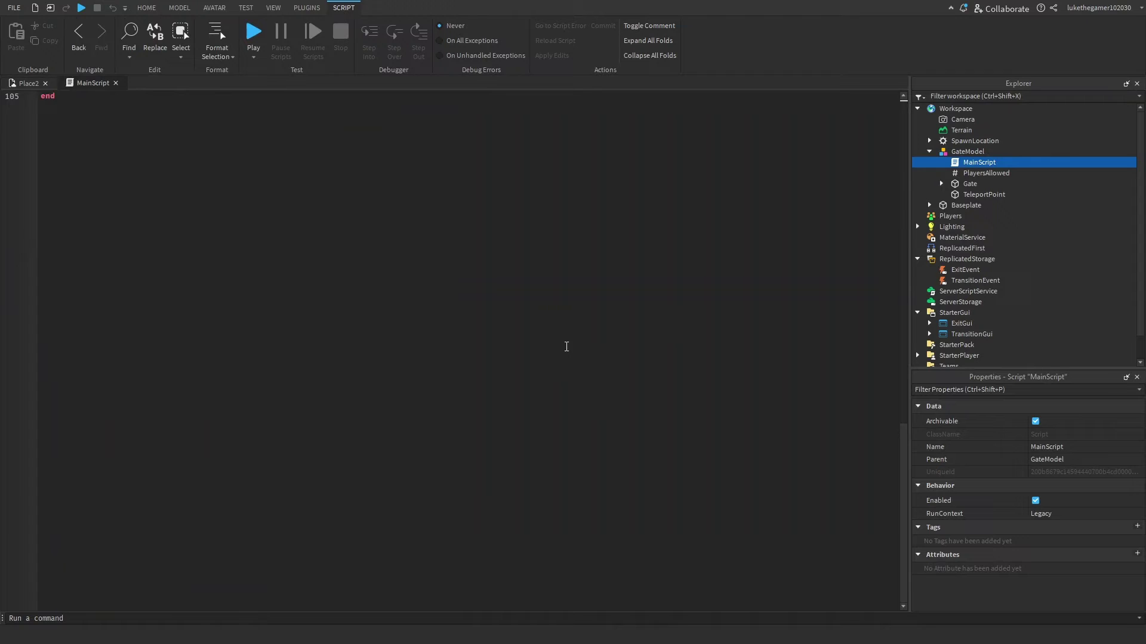
scroll(564, 345, "up", 20)
scroll(405, 289, "up", 14)
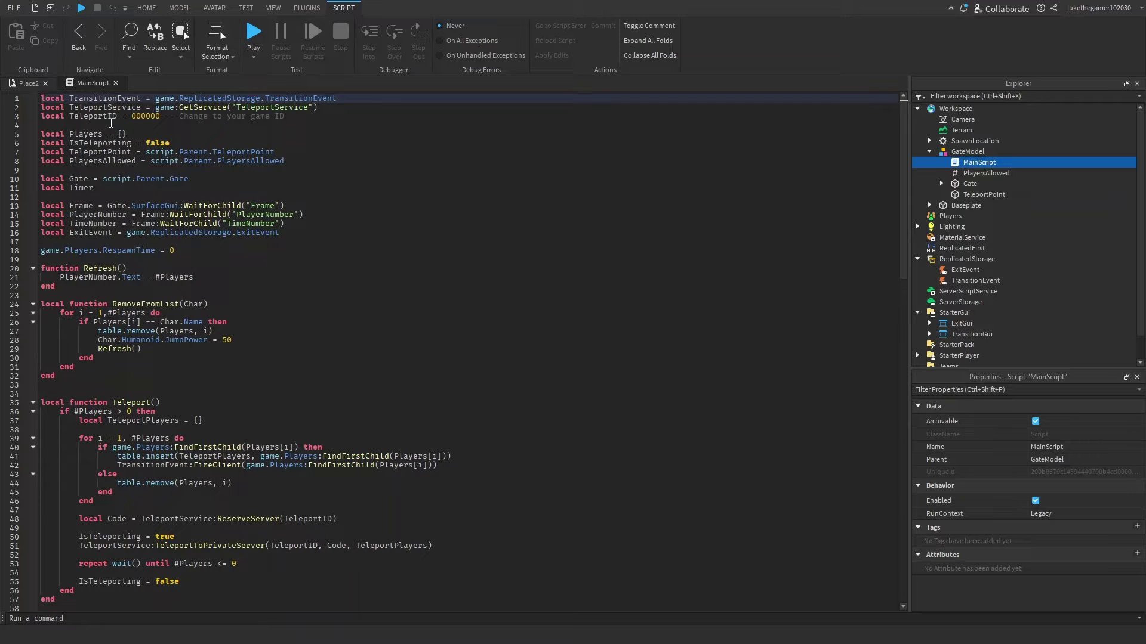
Examine the TeleportID variable and its placeholder value on line 3 of MainScript, and close the script
double_click(109, 115)
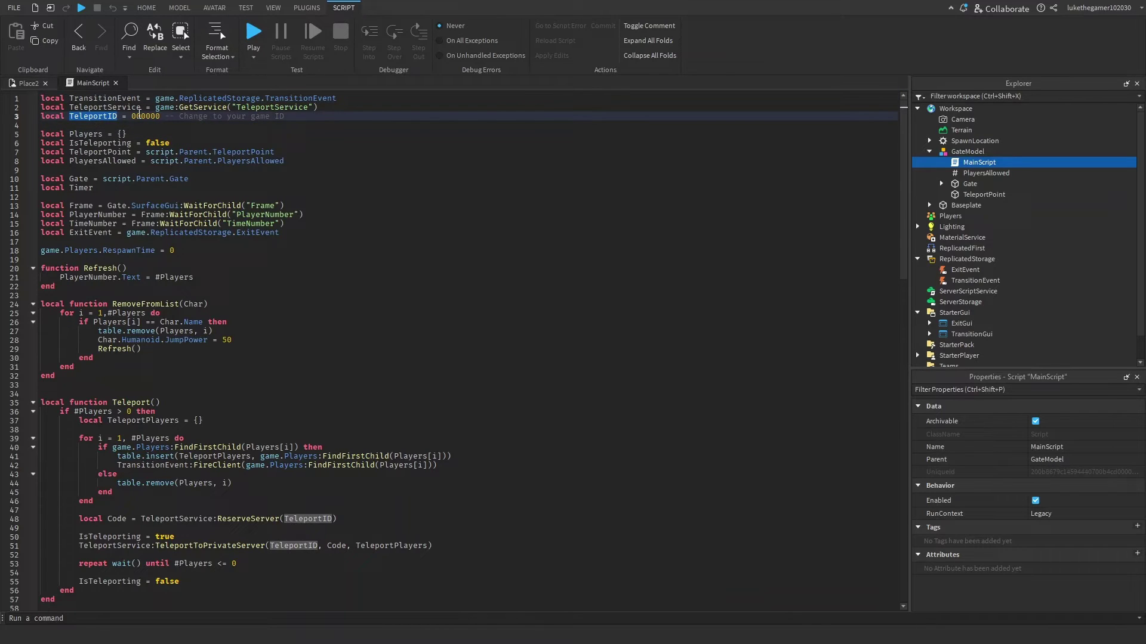
triple_click(139, 115)
left_click(172, 143)
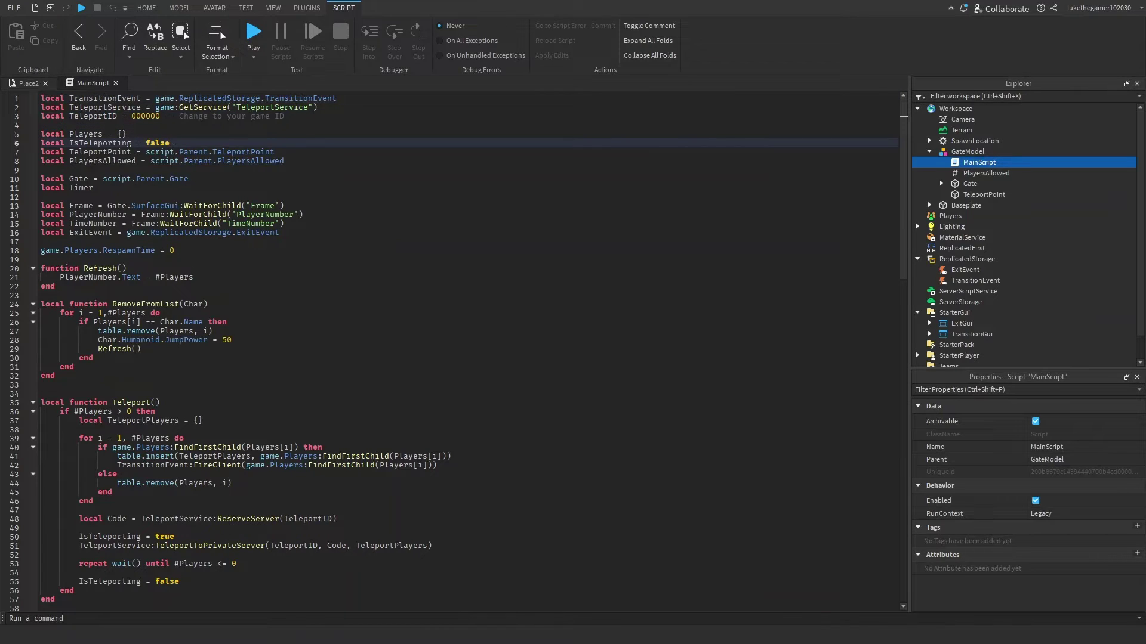
double_click(145, 118)
left_click(145, 118)
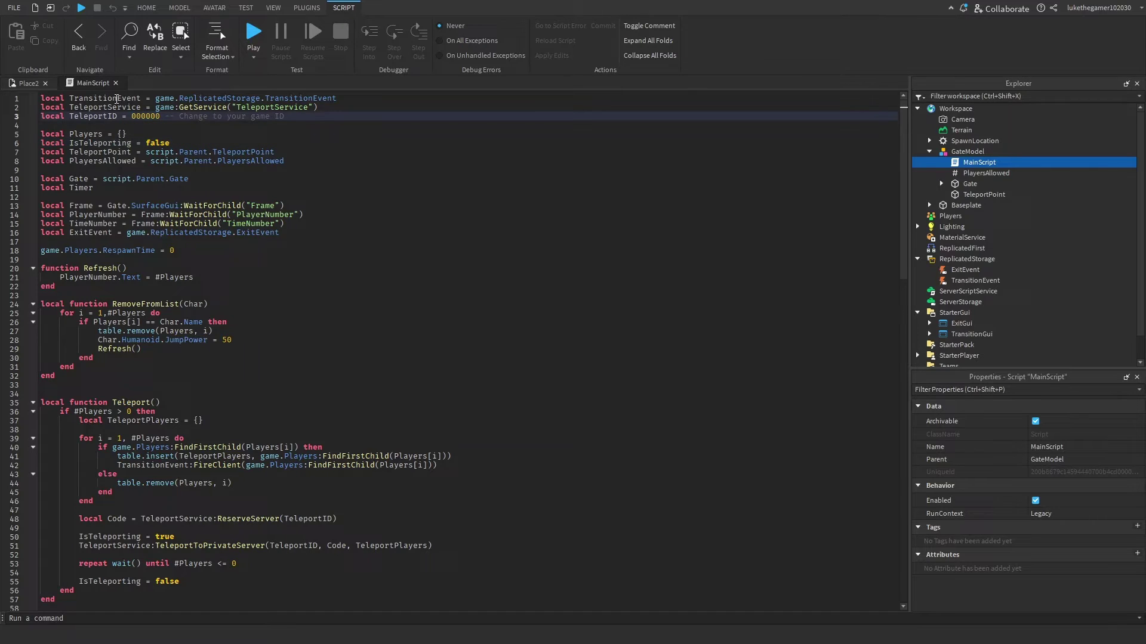
left_click(116, 83)
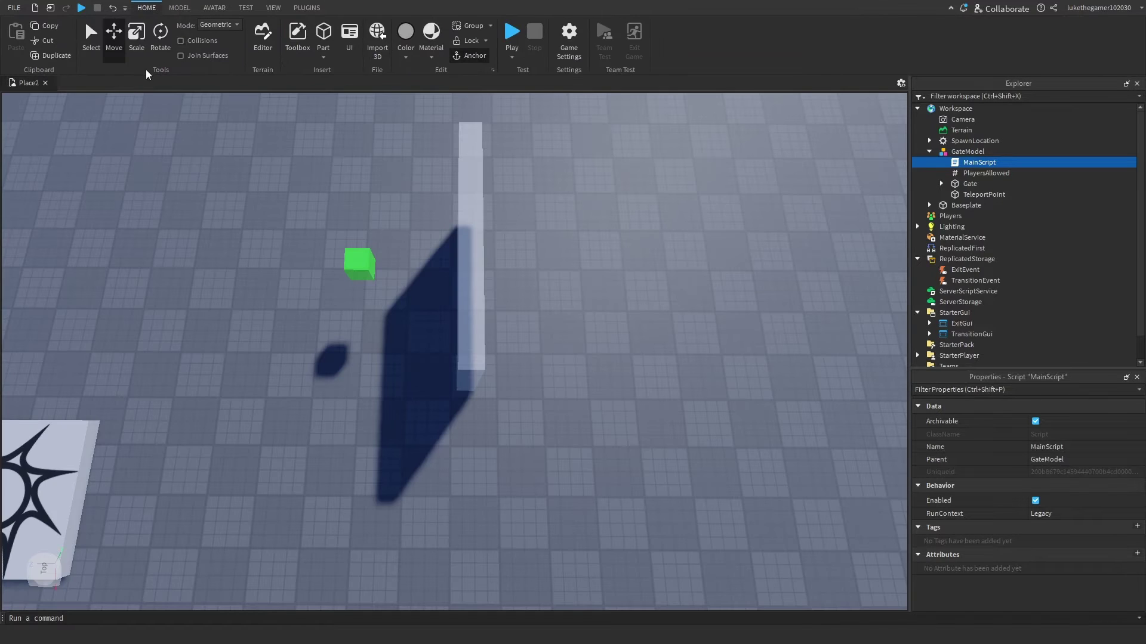
Show the Asset Manager and save the game to Roblox as "tutorial" with the Console device enabled
left_click(274, 8)
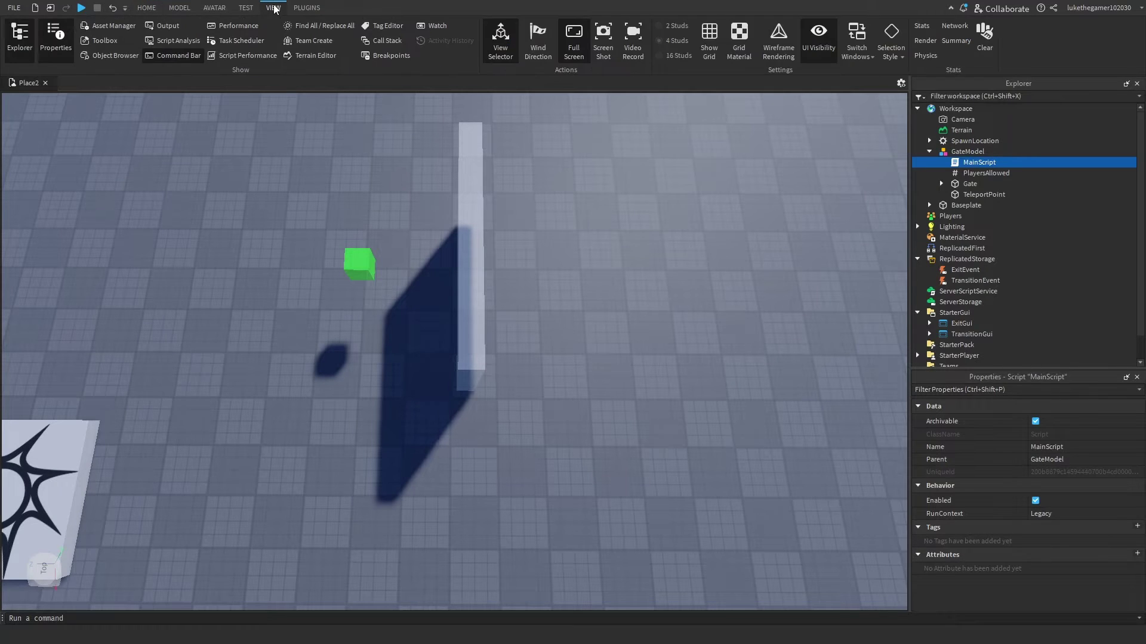
left_click(113, 26)
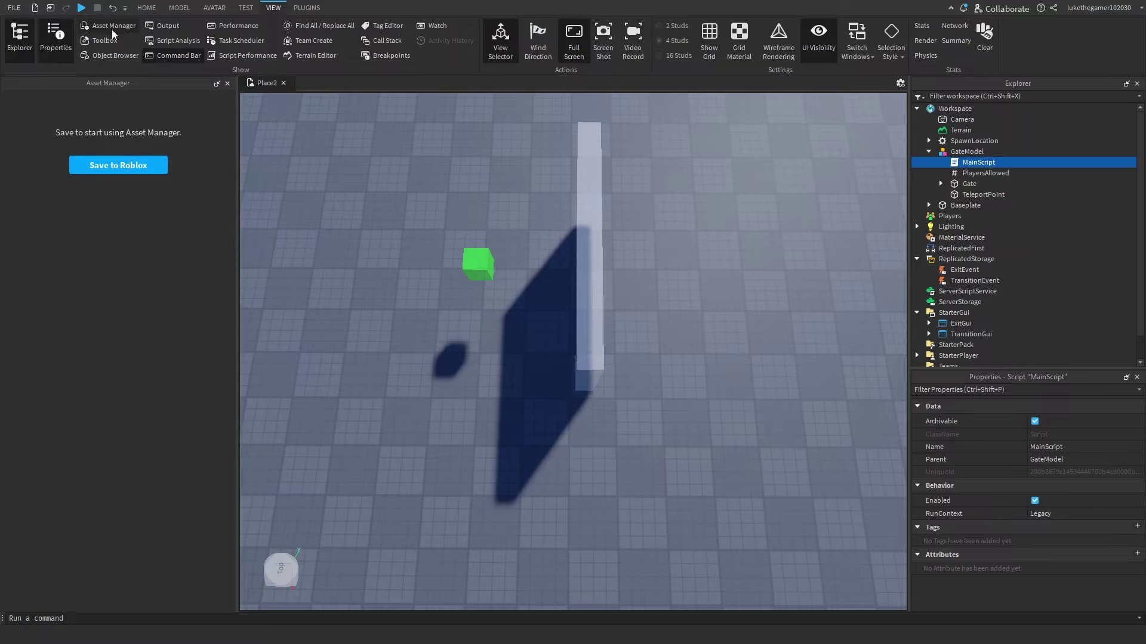
left_click(96, 166)
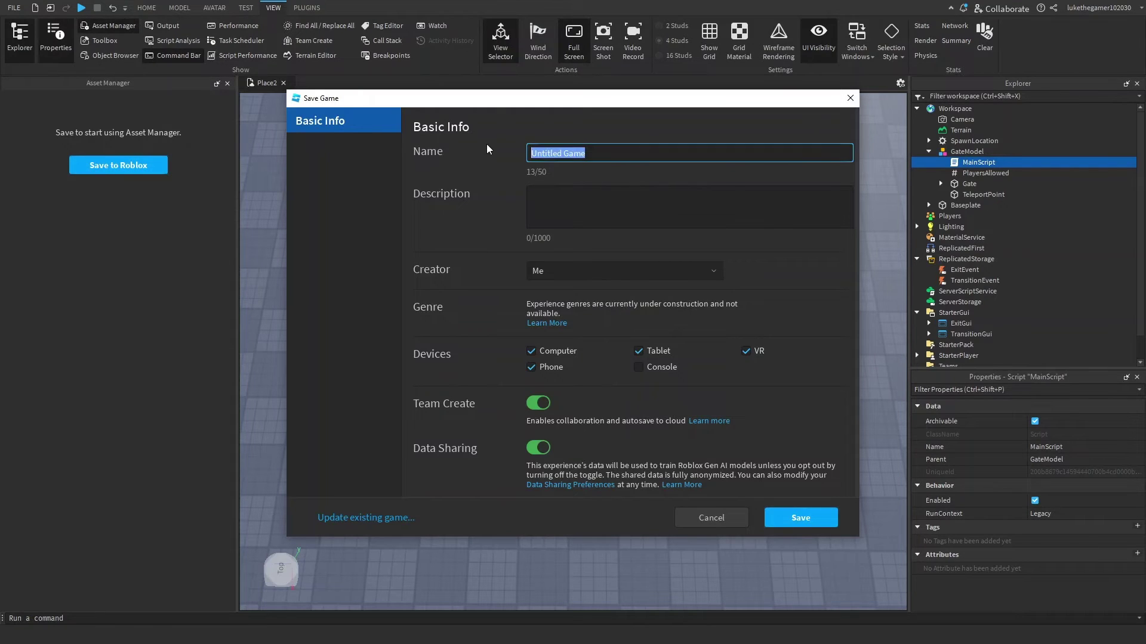
key("BackSpace")
type("tutorial")
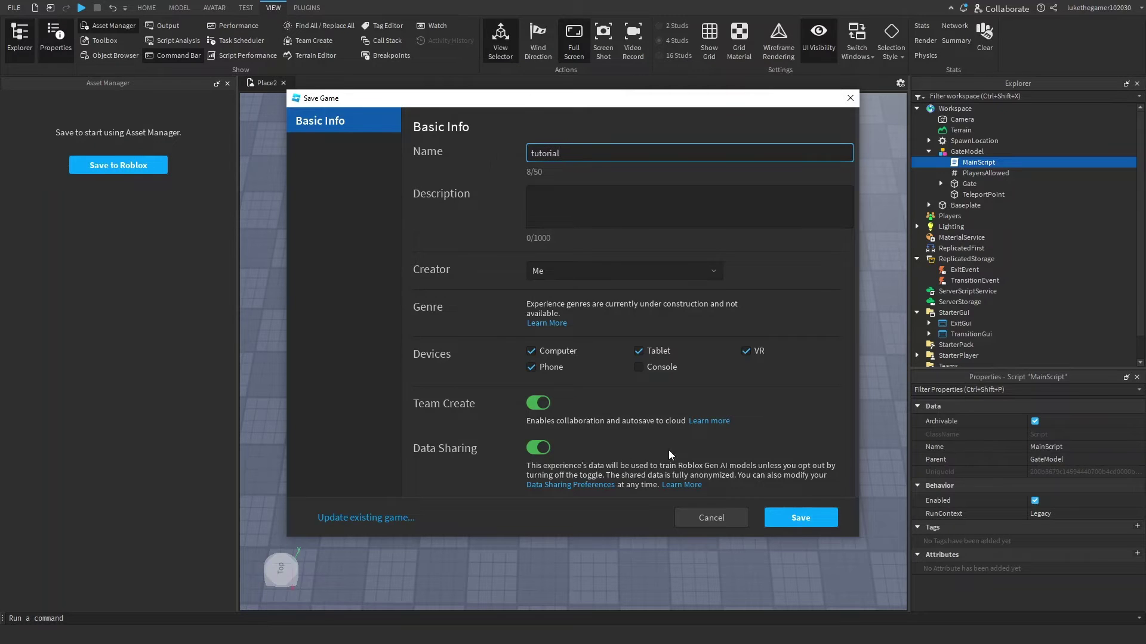
left_click(638, 368)
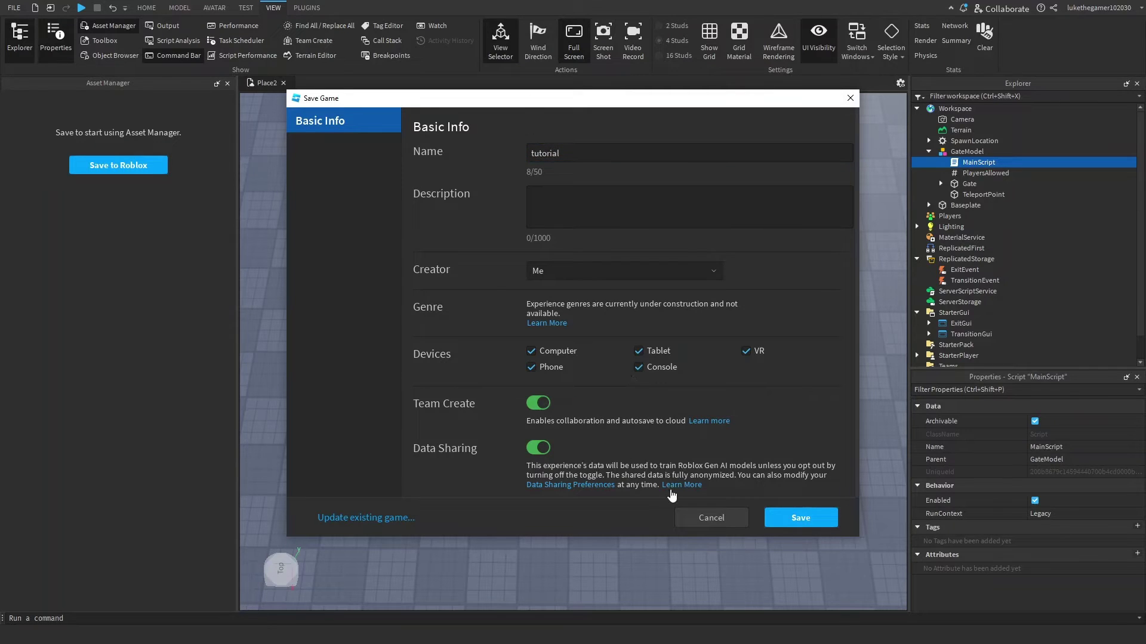
left_click(799, 524)
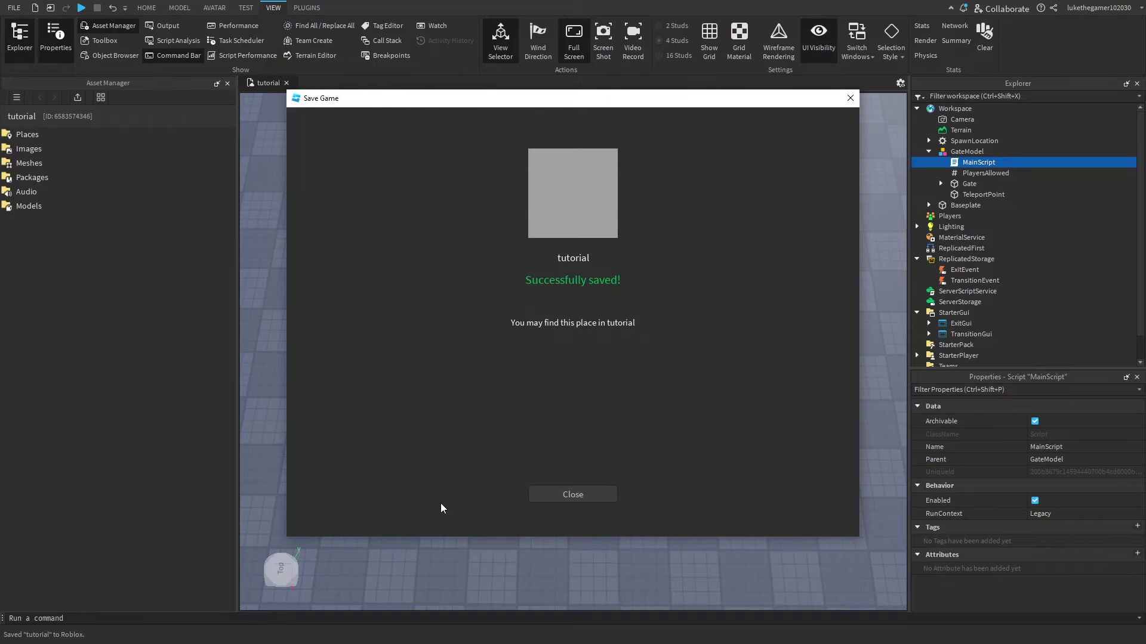
left_click(553, 495)
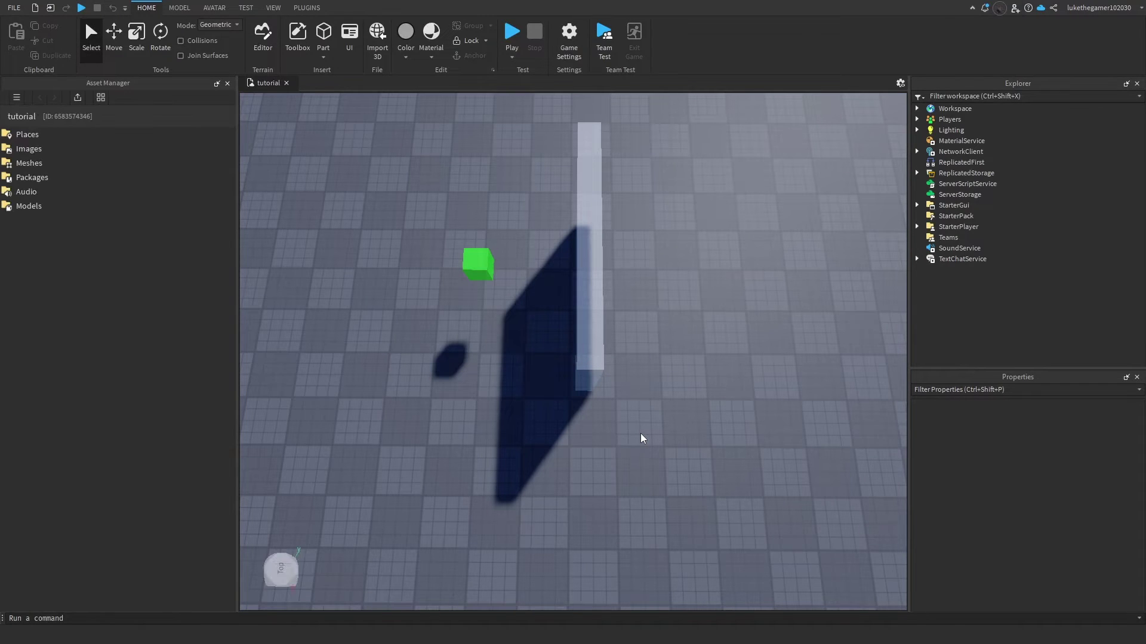
Open the Places folder of the tutorial game and add a new place to it
left_click(59, 134)
double_click(60, 134)
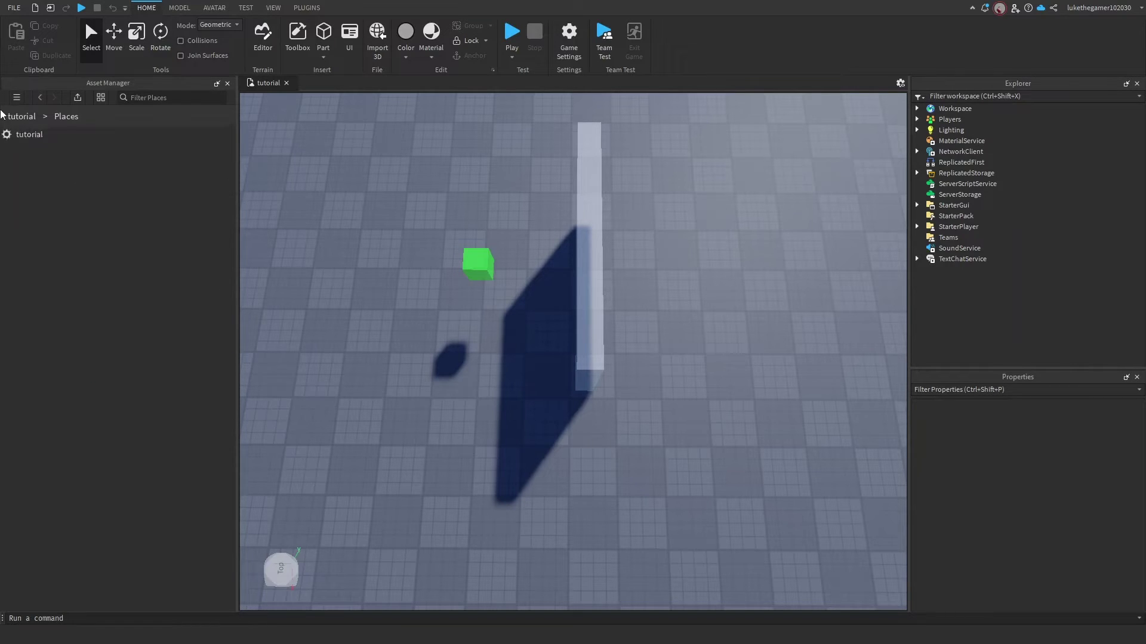
right_click(152, 283)
left_click(191, 302)
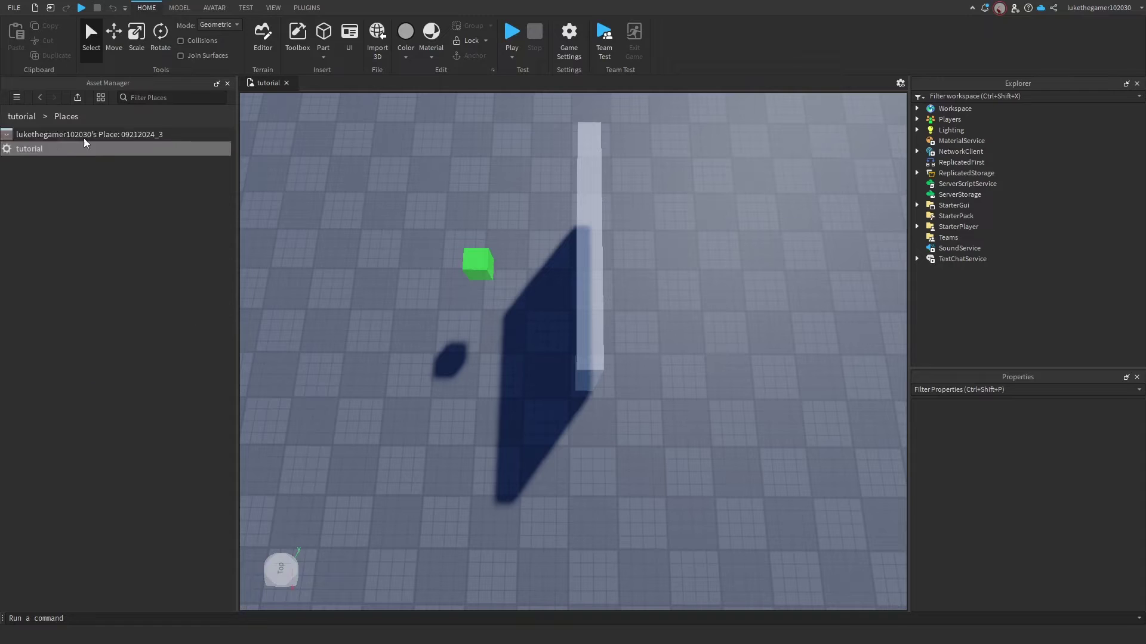
Copy the ID of the newly added place to the clipboard
right_click(49, 132)
left_click(59, 136)
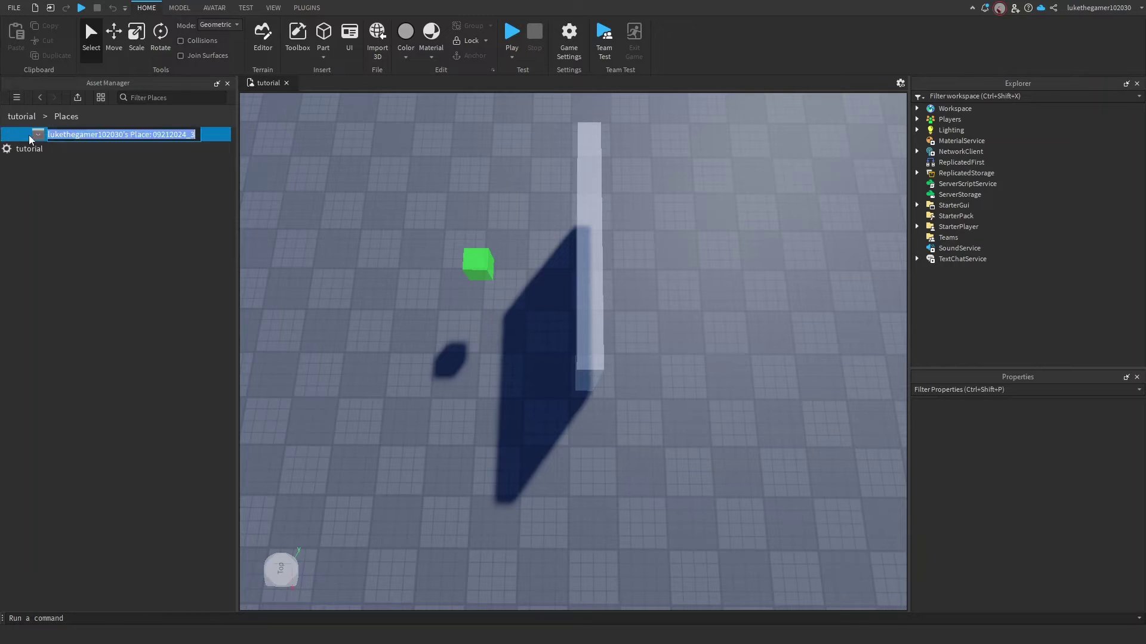
right_click(29, 135)
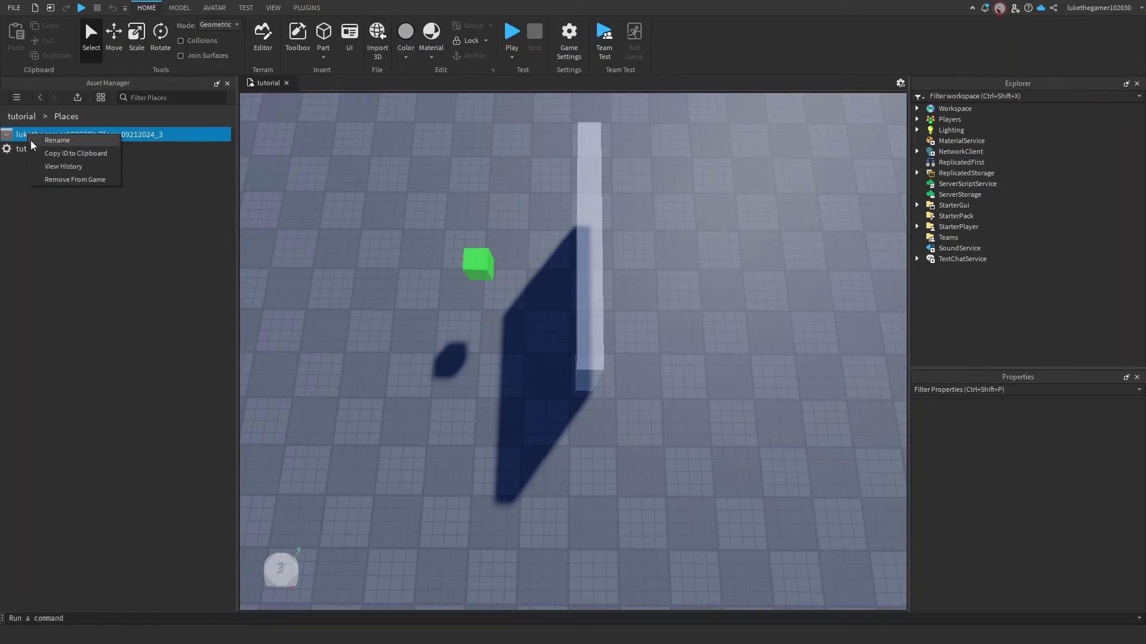
left_click(65, 154)
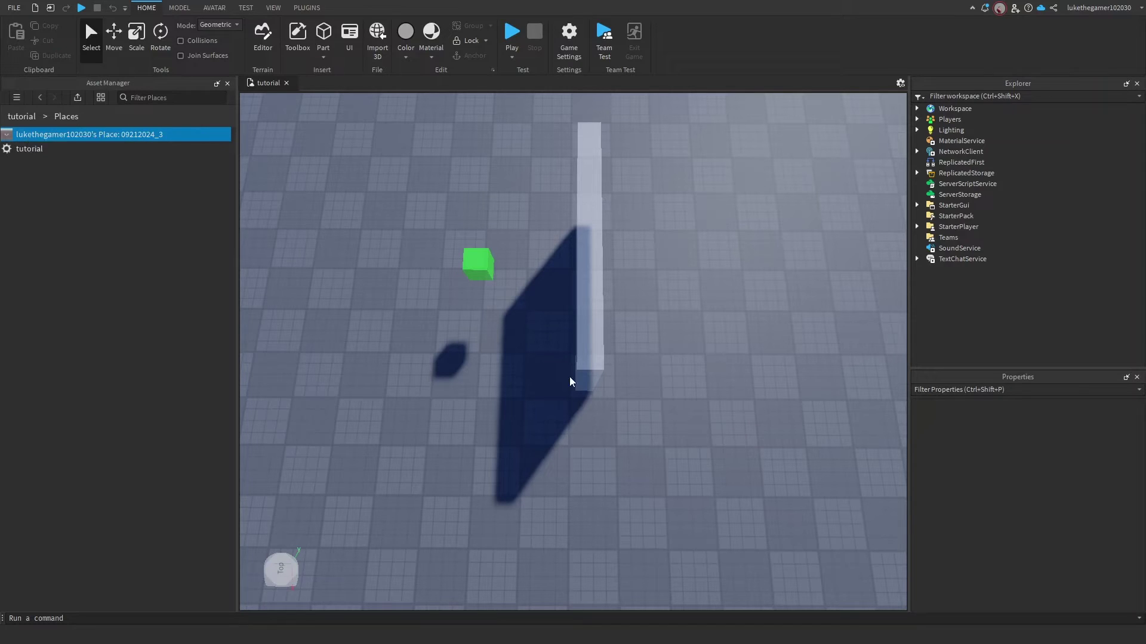
Replace the TeleportID placeholder on line 3 of the gate's MainScript with the copied place ID, and close the script
left_click(917, 109)
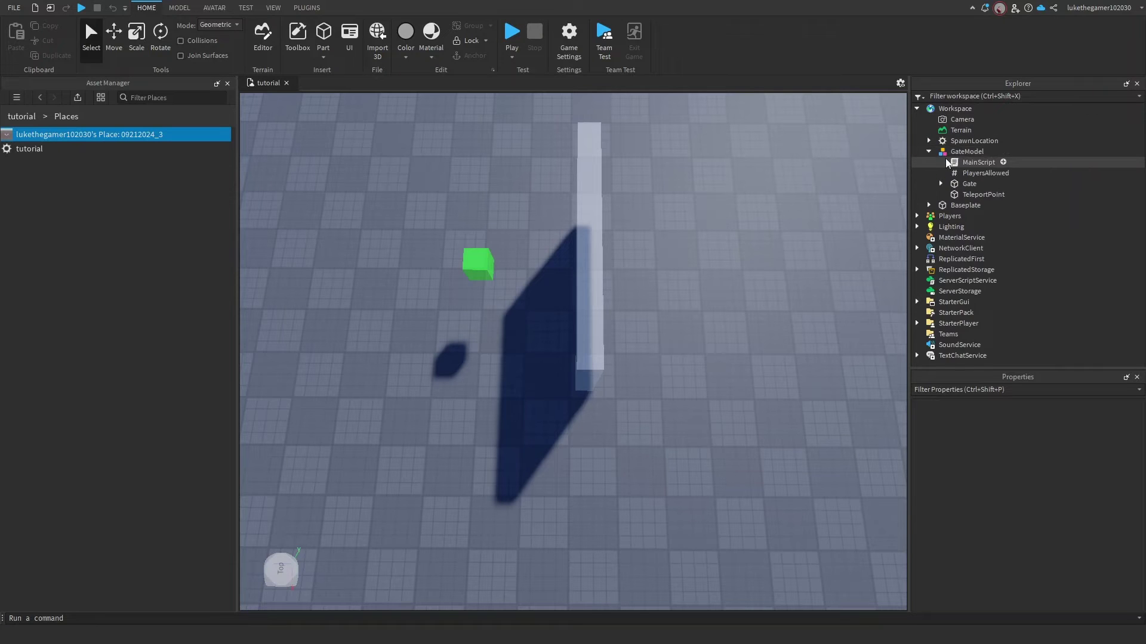
left_click(943, 153)
double_click(950, 152)
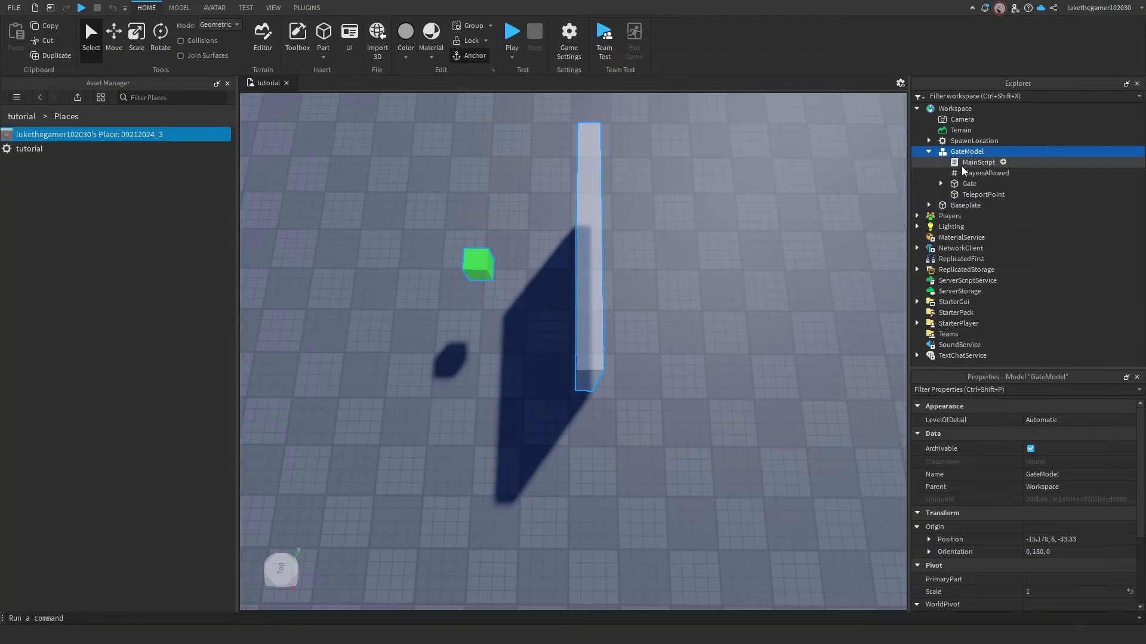
double_click(953, 162)
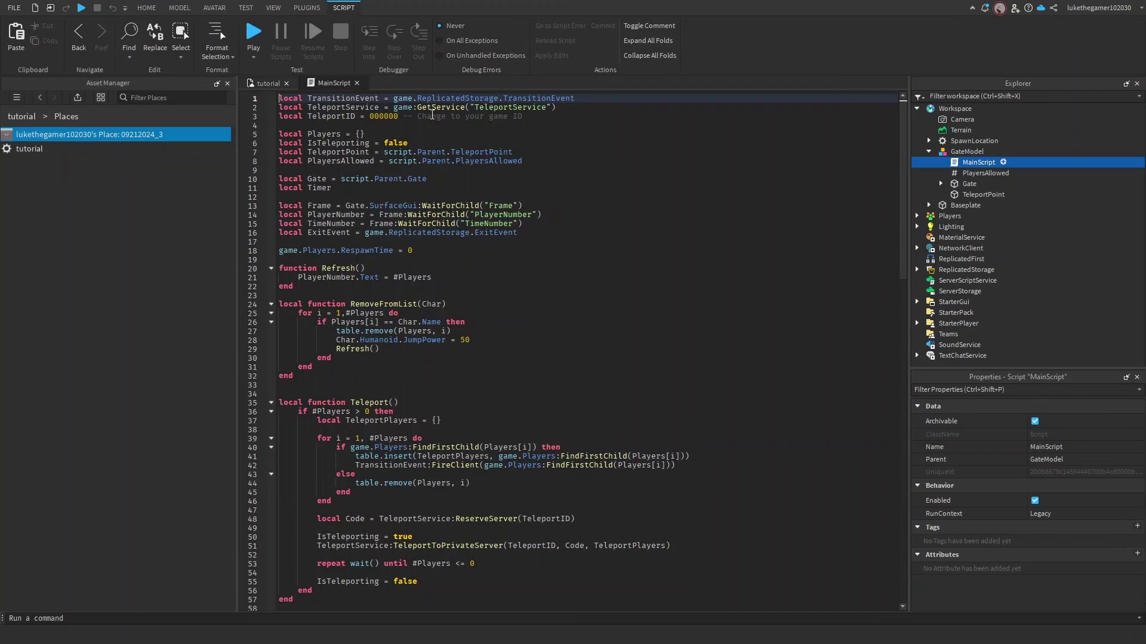
left_click(385, 115)
double_click(385, 115)
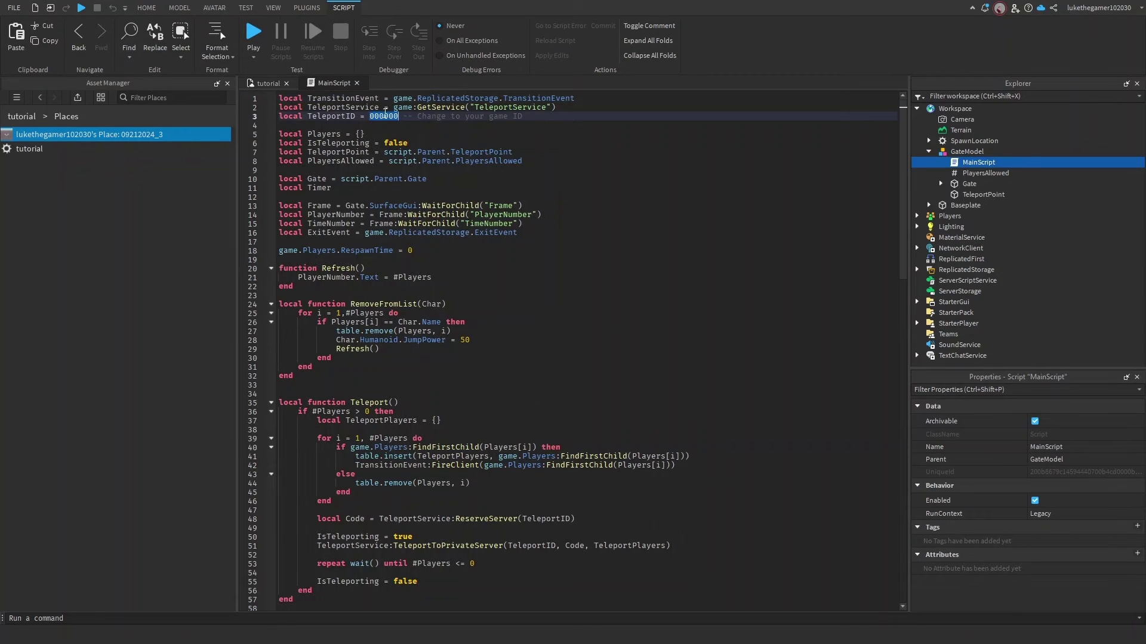
key("BackSpace")
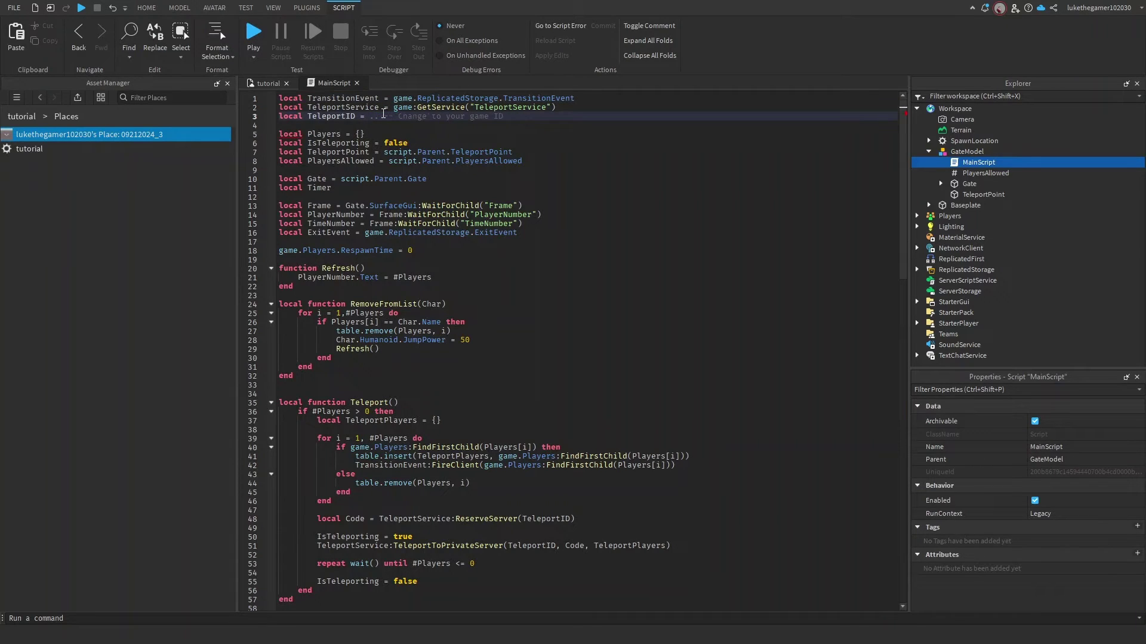
type(".")
key("ctrl+v")
left_click(356, 83)
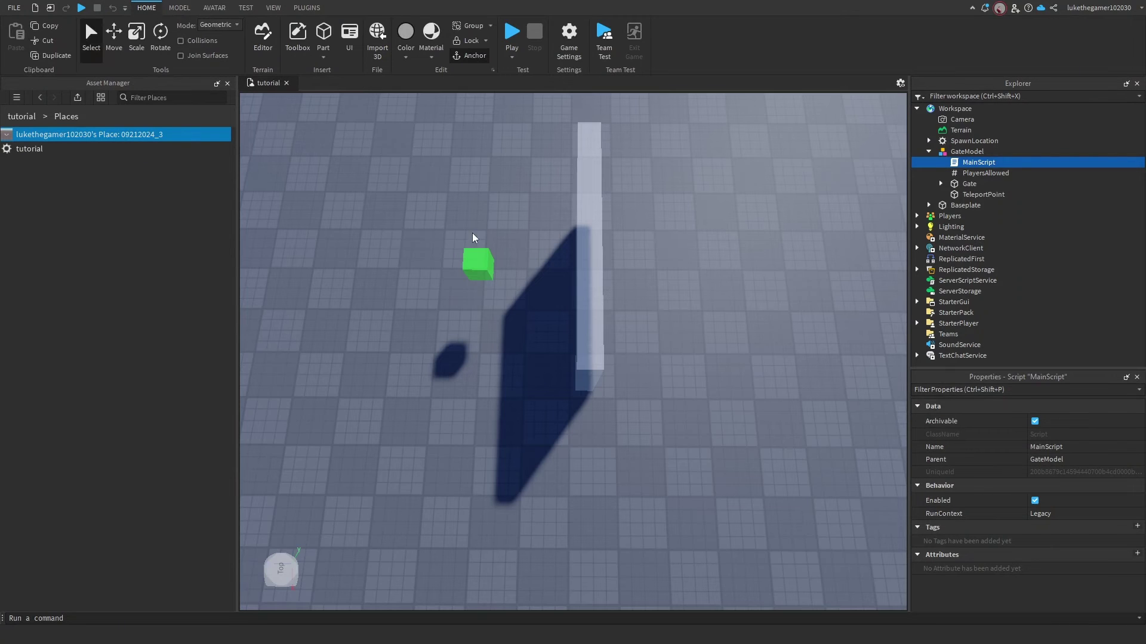
Move the GateModel across the baseplate so that it stands beside the spawn location
left_click(475, 176)
scroll(476, 176, "down", 10)
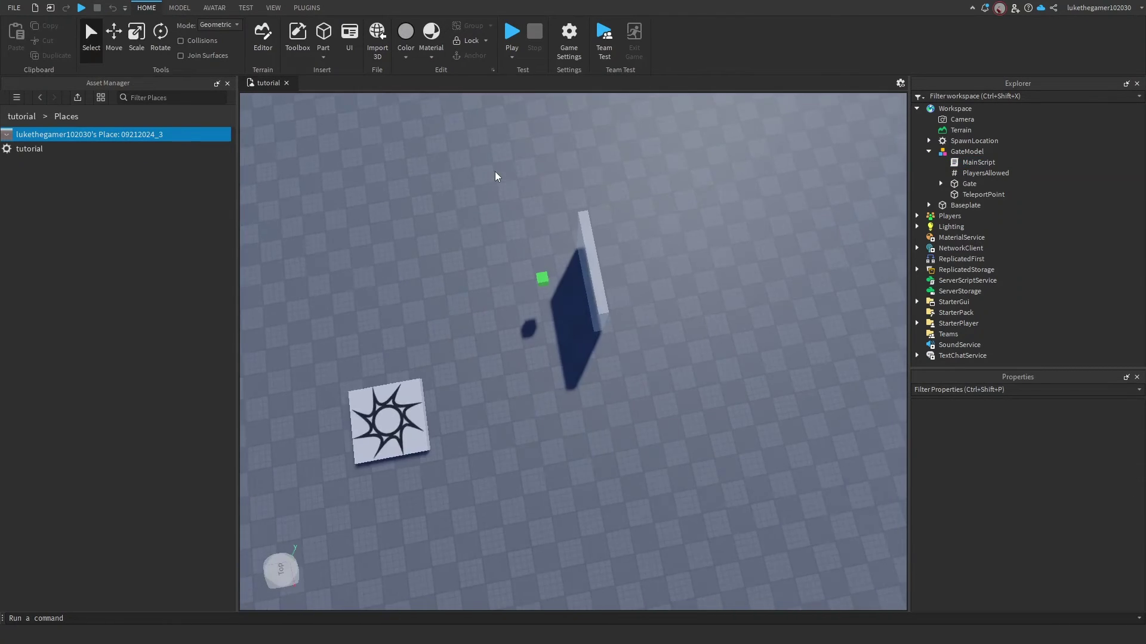
key("a")
left_click_drag(546, 244, 352, 364)
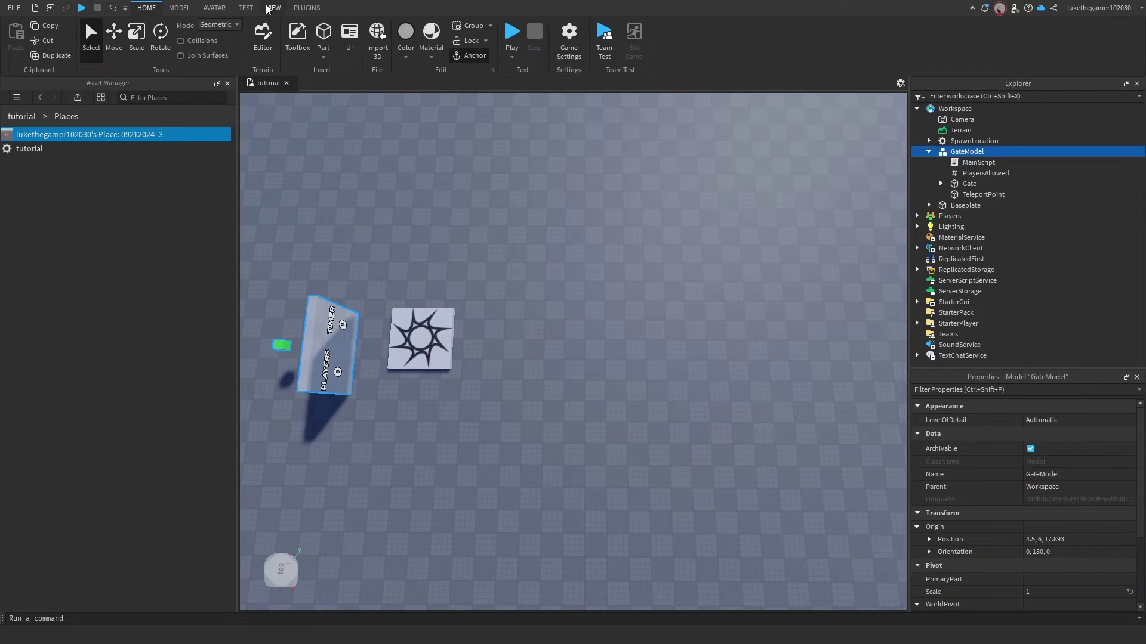
Allow third-party teleports in the game's security settings, save the settings, and close the Asset Manager
left_click(564, 36)
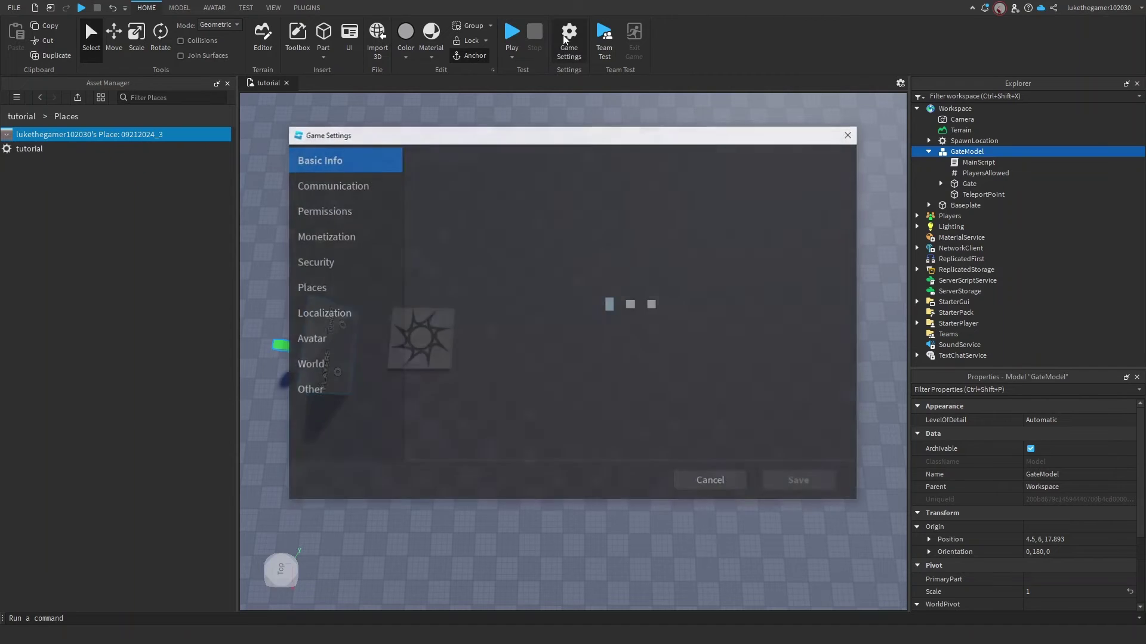
left_click(339, 270)
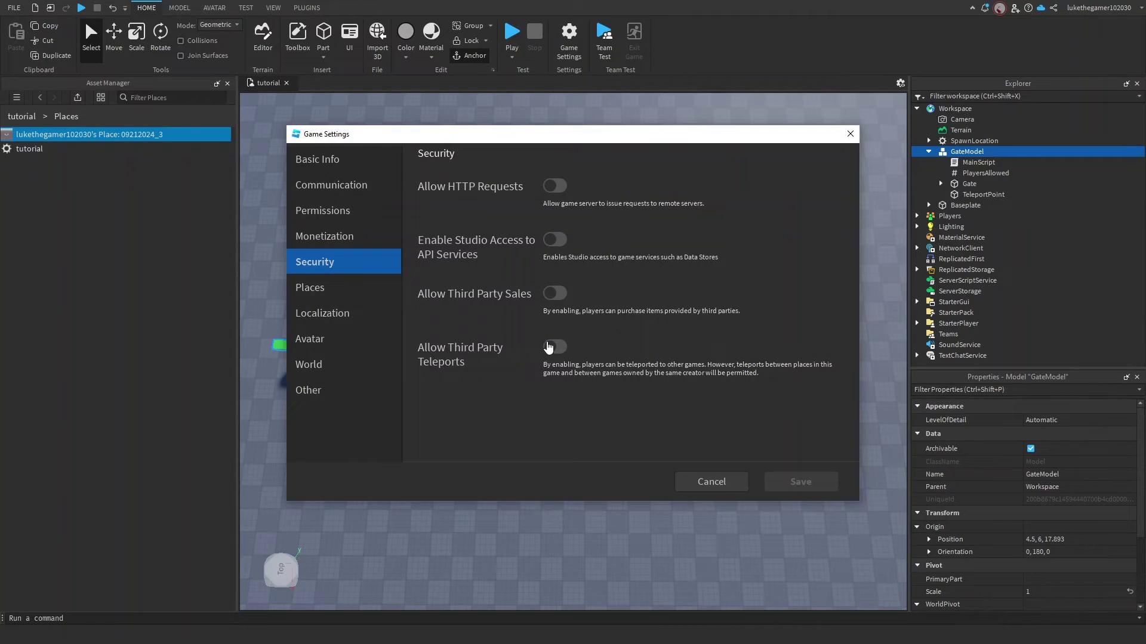
left_click(550, 347)
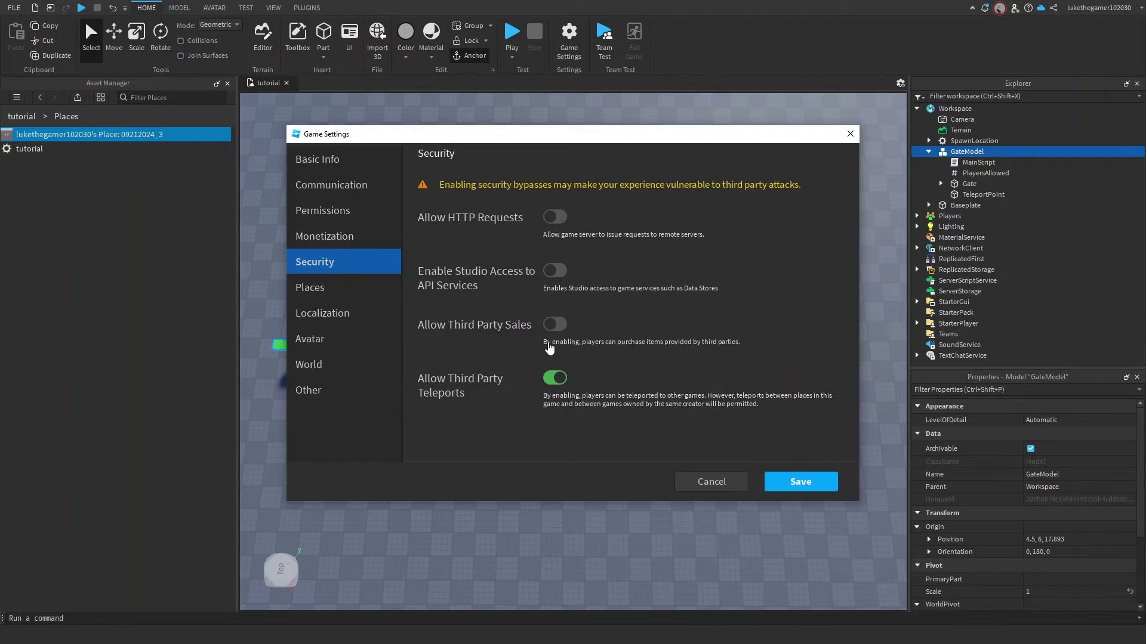
left_click(821, 485)
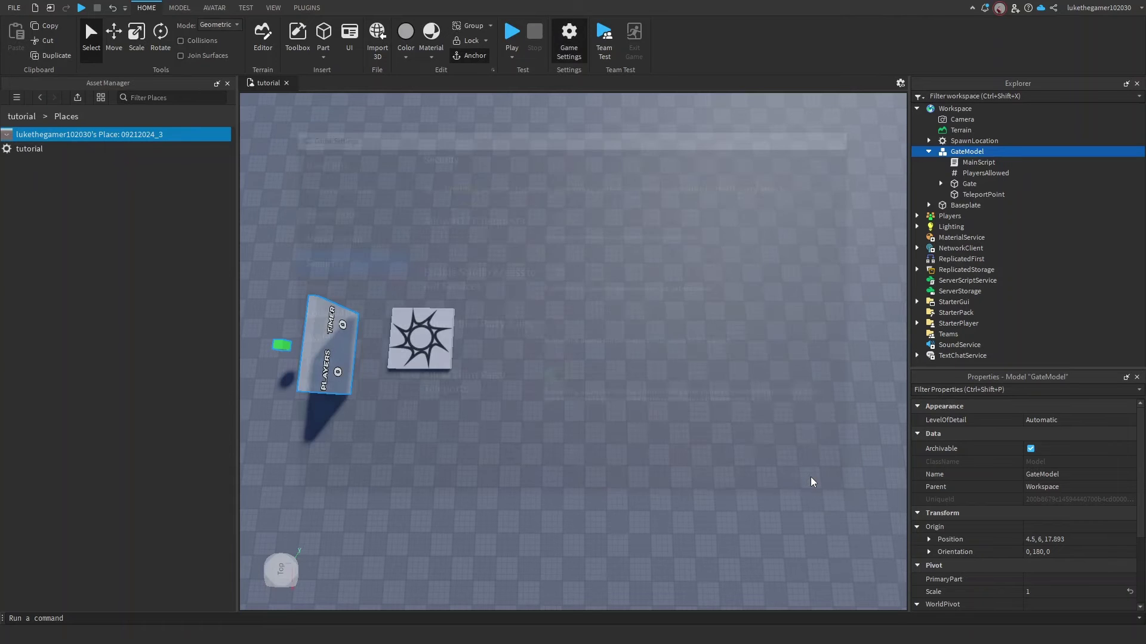
left_click(227, 83)
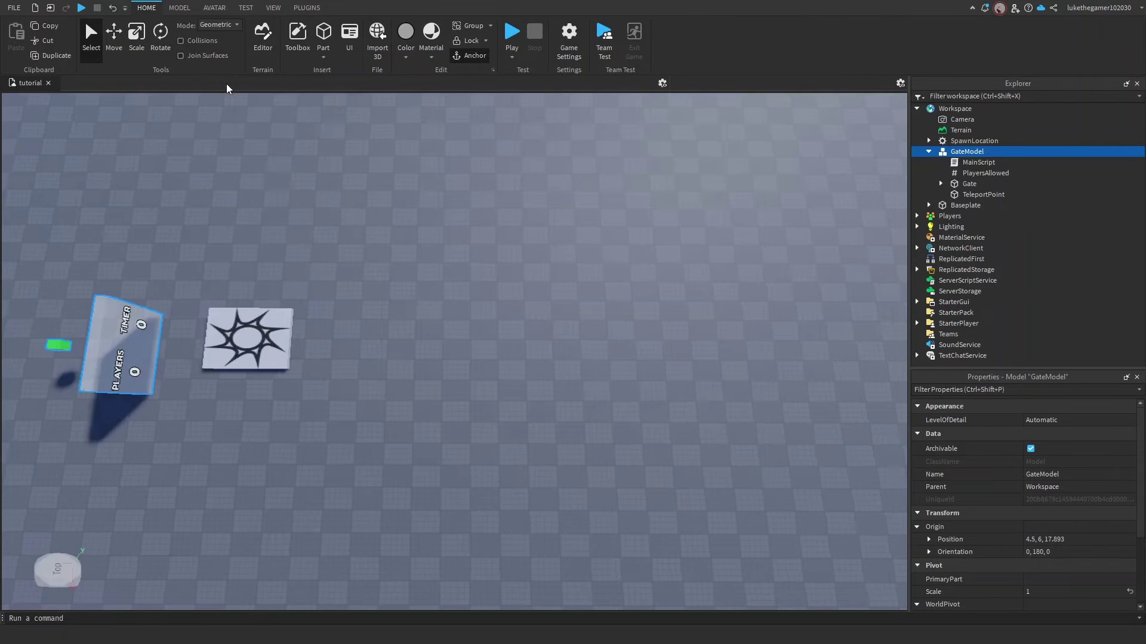
Start a playtest and walk the avatar from the spawn location into the gate
left_click(512, 33)
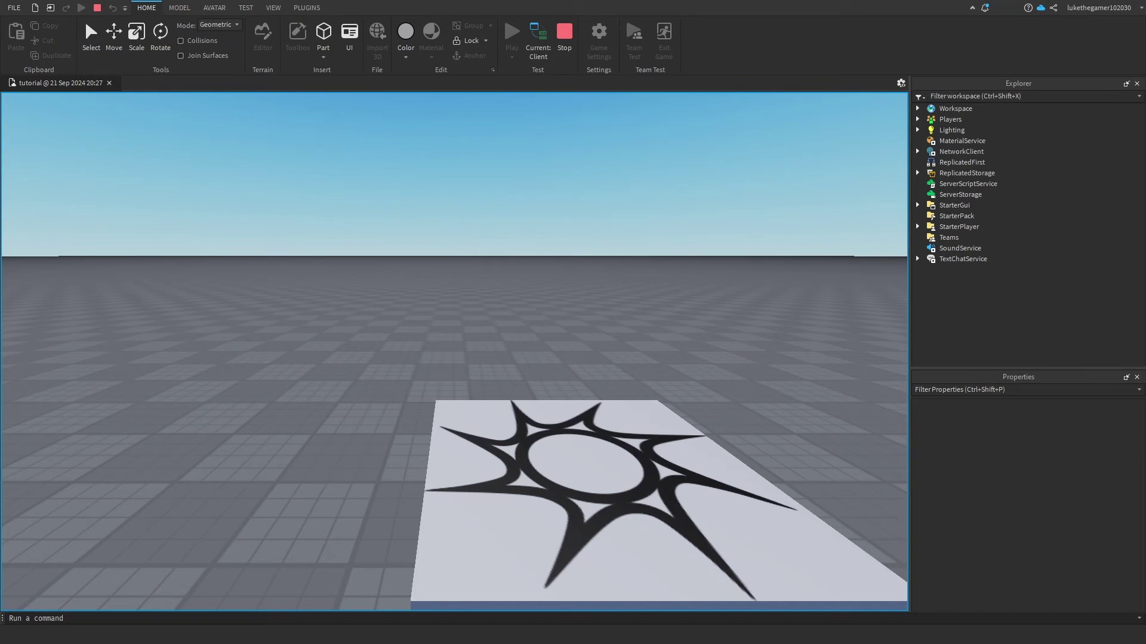
right_click_drag(438, 263, 438, 263)
key("w")
key("w")
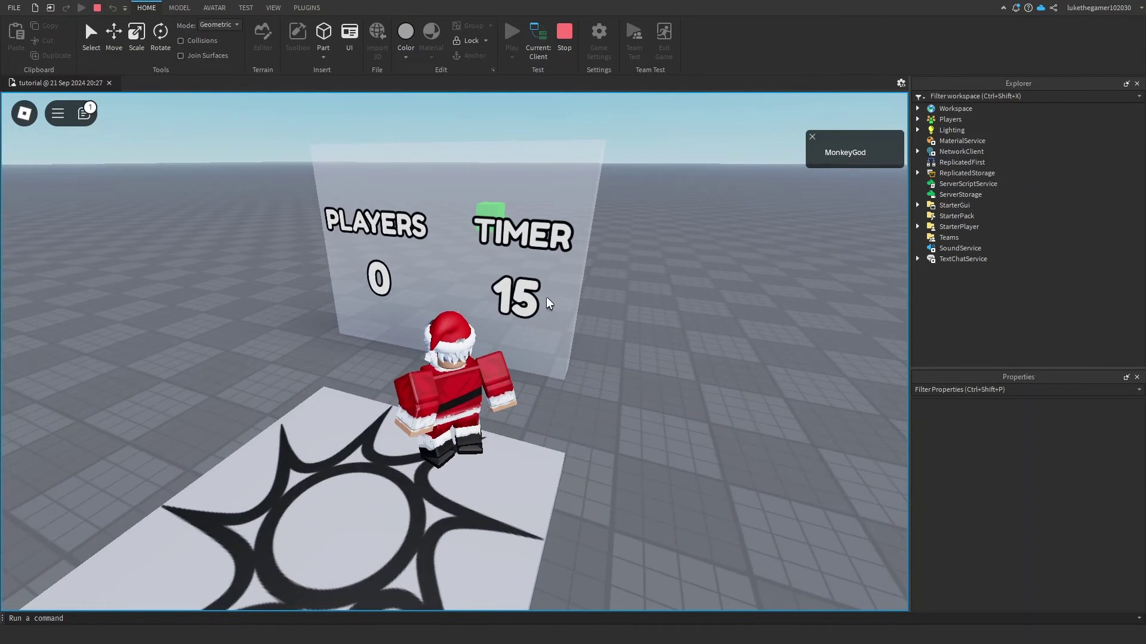
key("w")
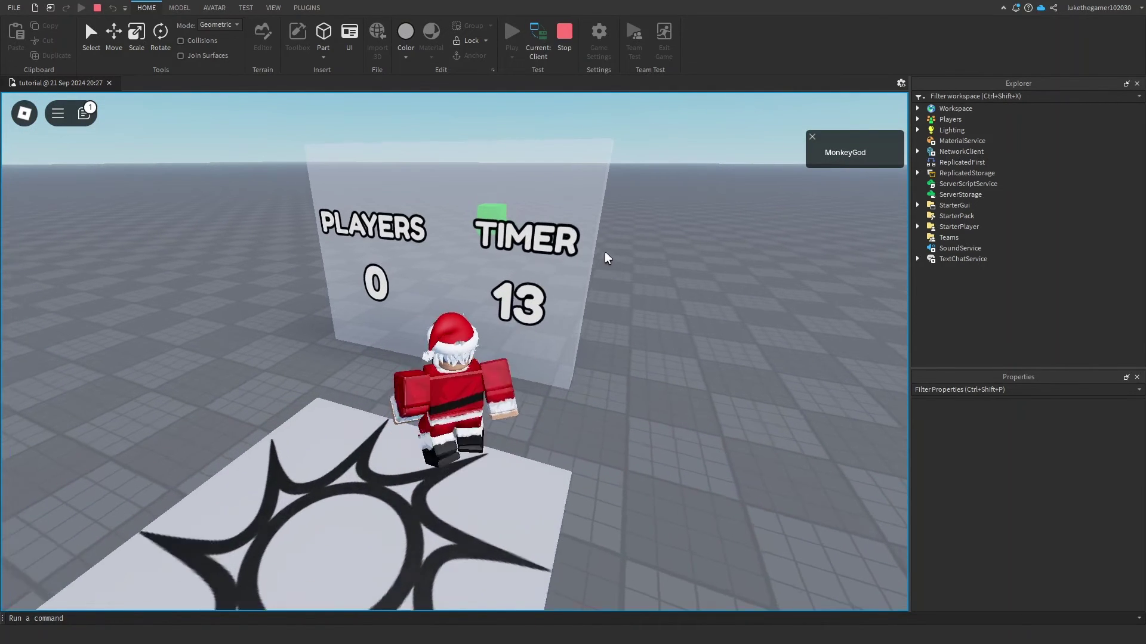
right_click_drag(610, 251, 610, 250)
key("s")
key("space")
key("a")
Try moving the avatar while it is held behind the gate, and leave the gate using its EXIT option
right_click_drag(609, 421, 609, 421)
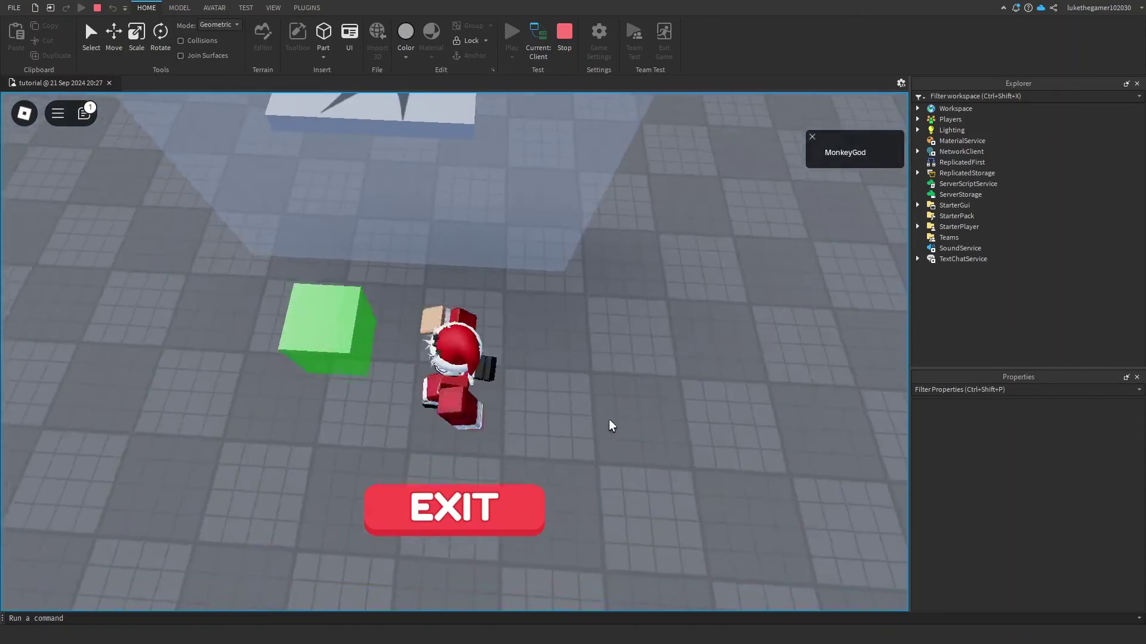
scroll(608, 421, "down", 3)
key("s")
key("a")
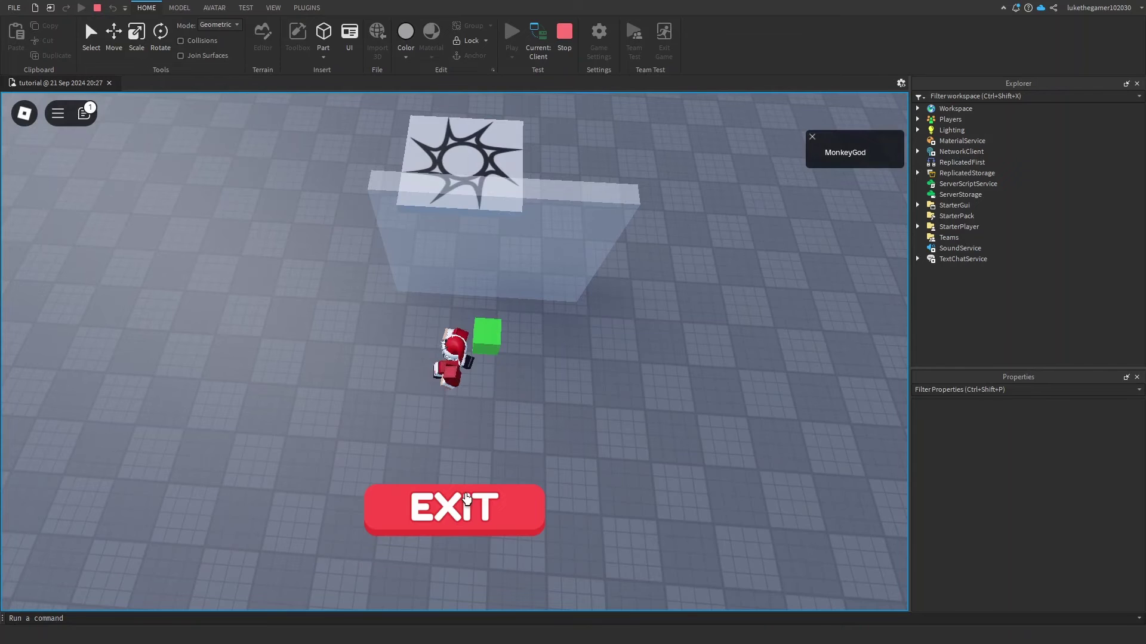
left_click(460, 495)
right_click_drag(579, 371, 579, 371)
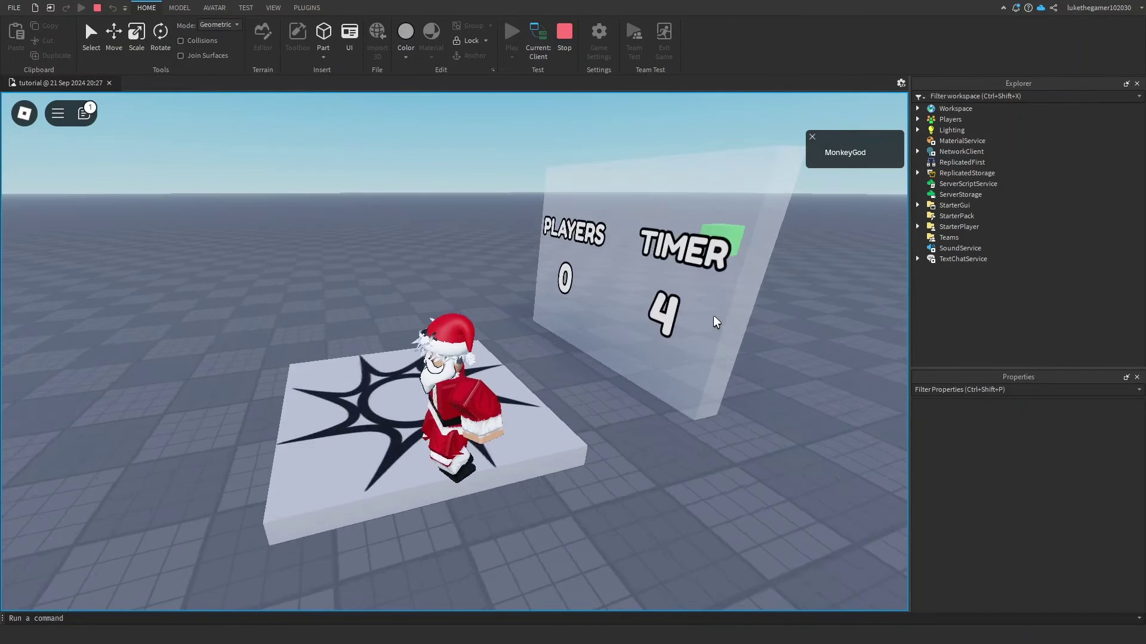
Walk the avatar into the gate again and wait for the teleport timer to run out
key("a")
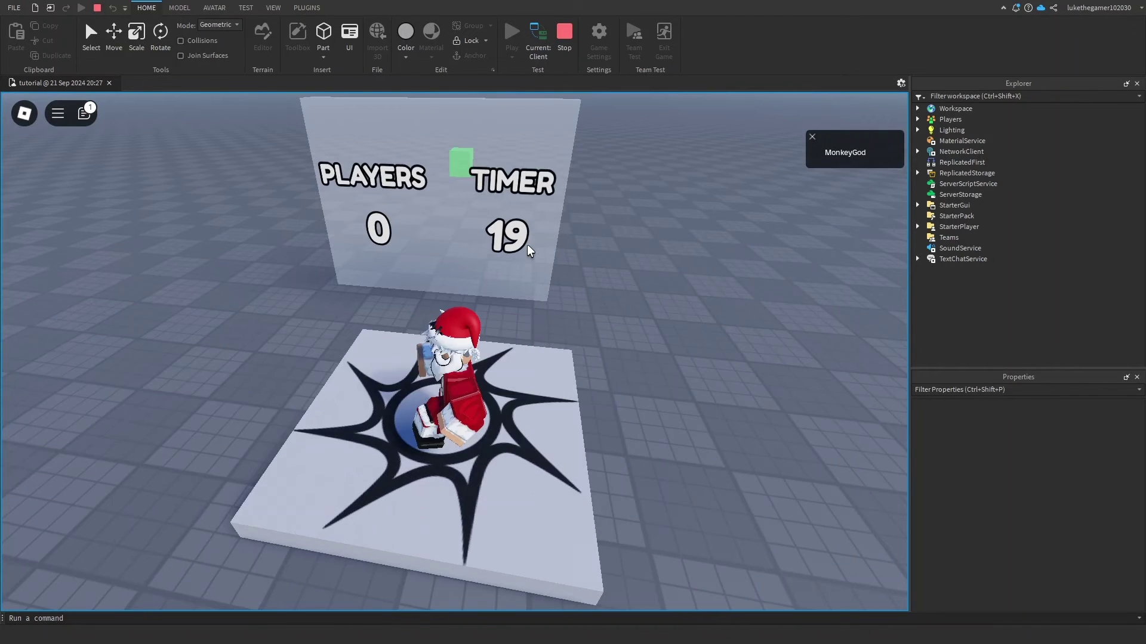
key("w")
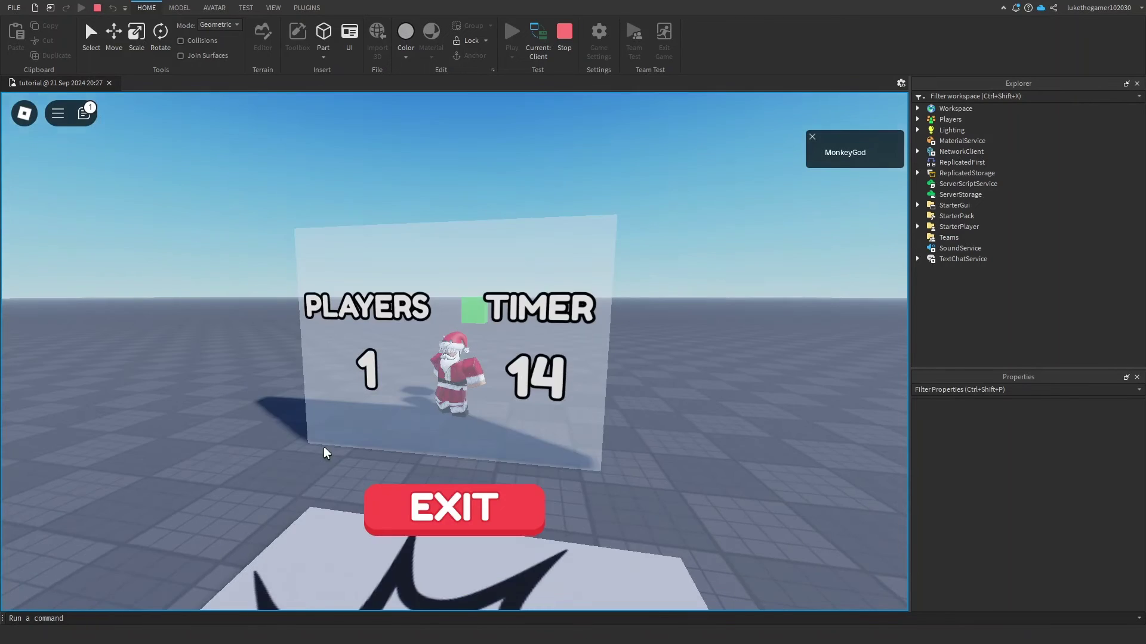
right_click_drag(407, 441, 407, 440)
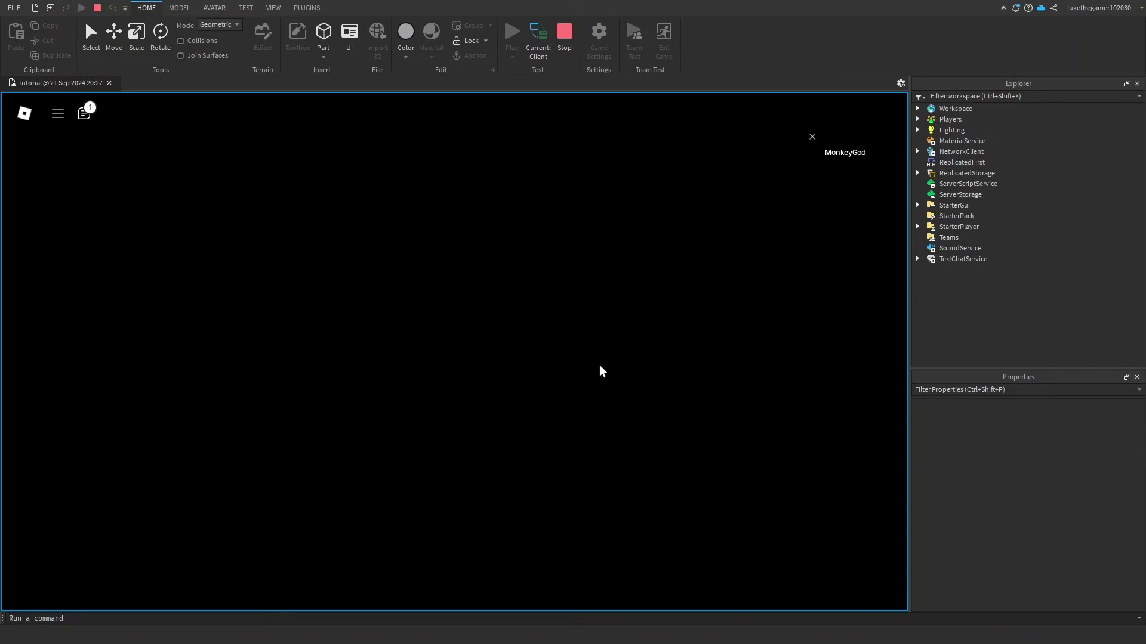
Examine the Output log for teleport errors, close the log, and stop the playtest
left_click(273, 7)
left_click(167, 25)
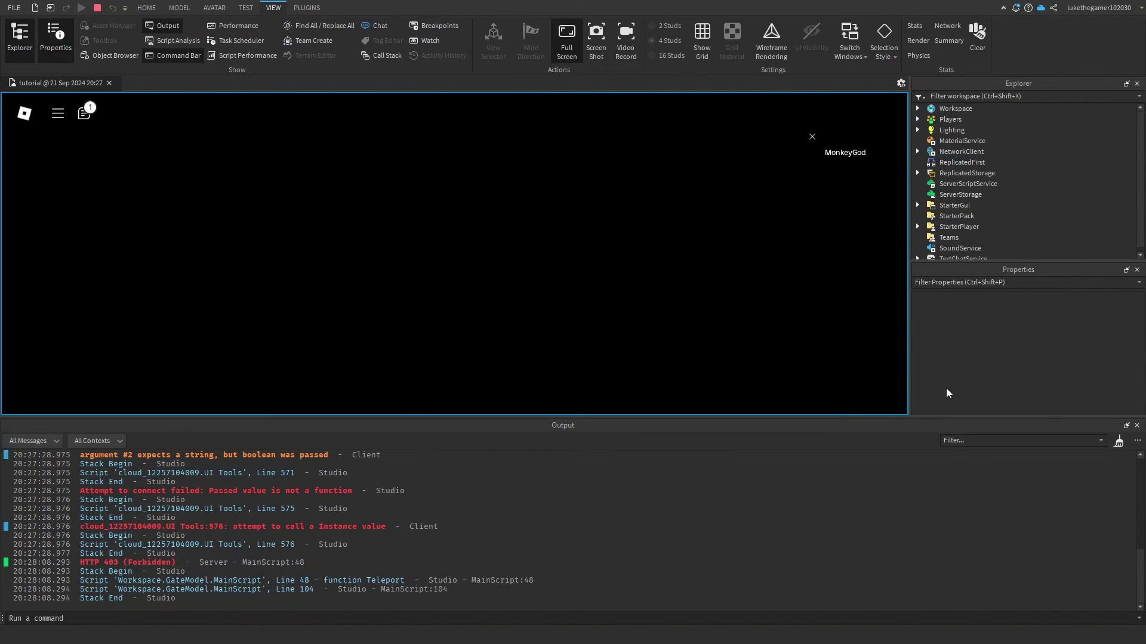
left_click(1136, 426)
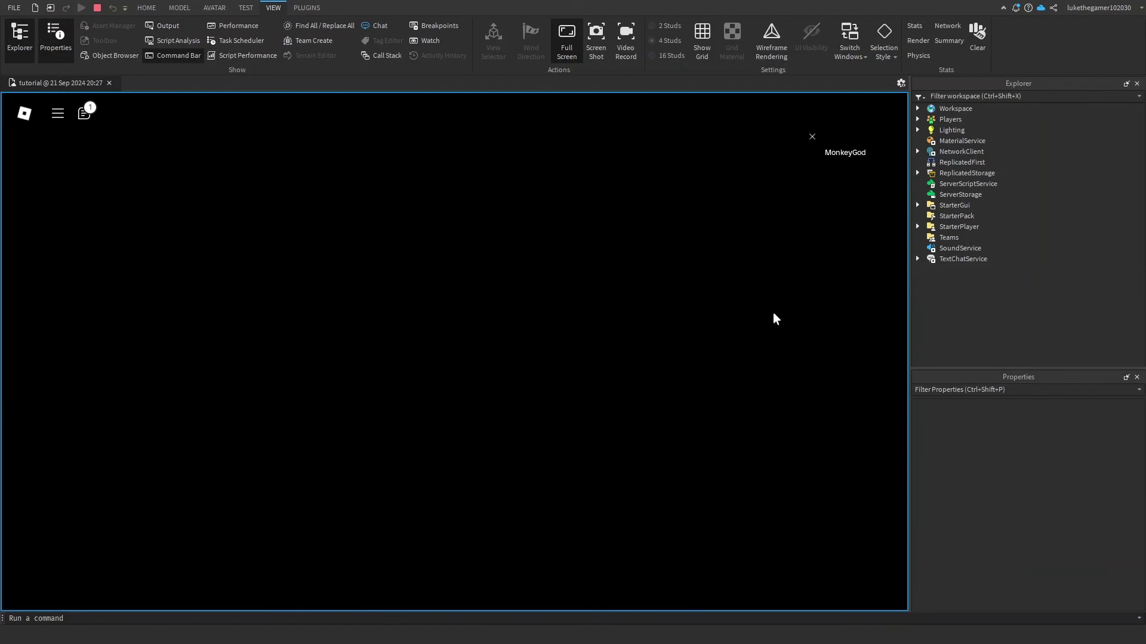
left_click(97, 7)
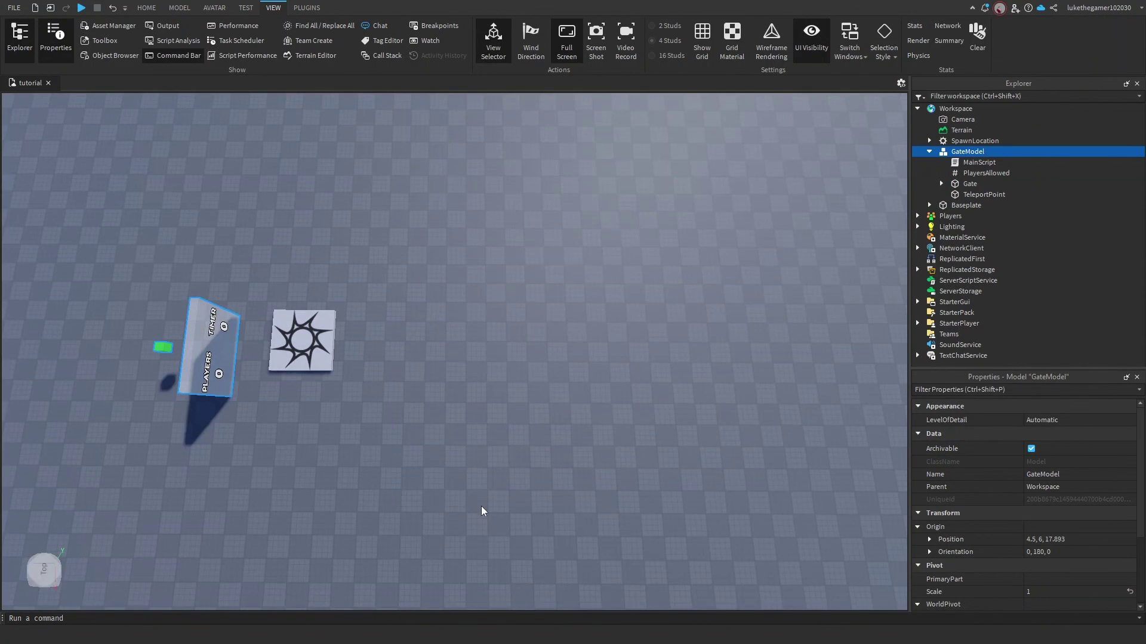
right_click_drag(481, 511, 489, 485)
scroll(405, 295, "up", 5)
right_click_drag(405, 294, 419, 291)
scroll(419, 295, "down", 2)
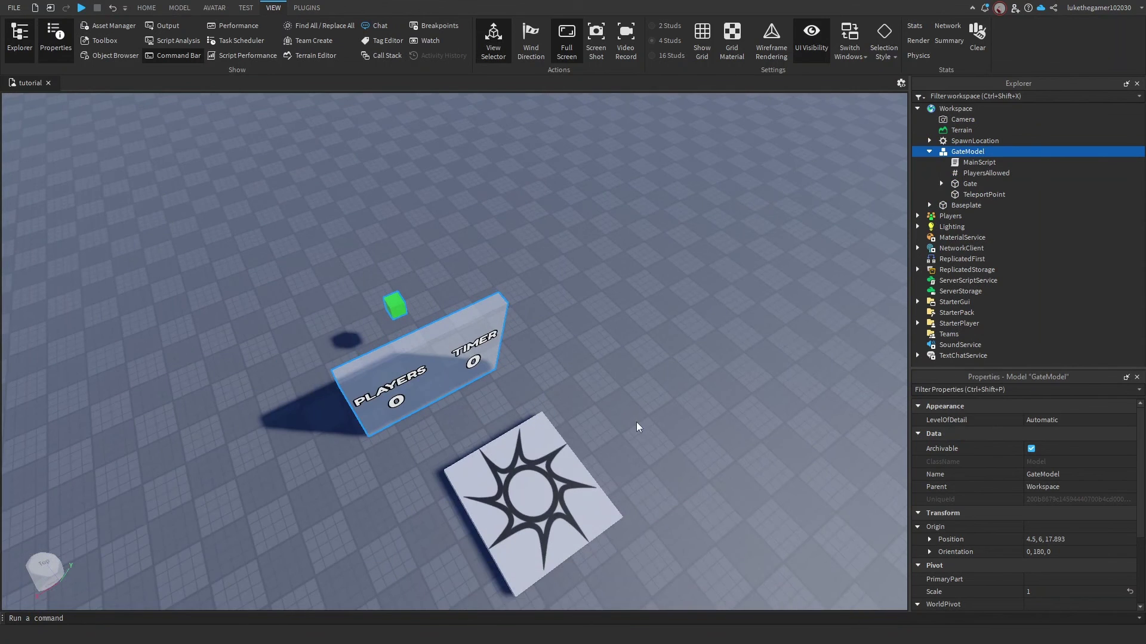
scroll(636, 427, "down", 2)
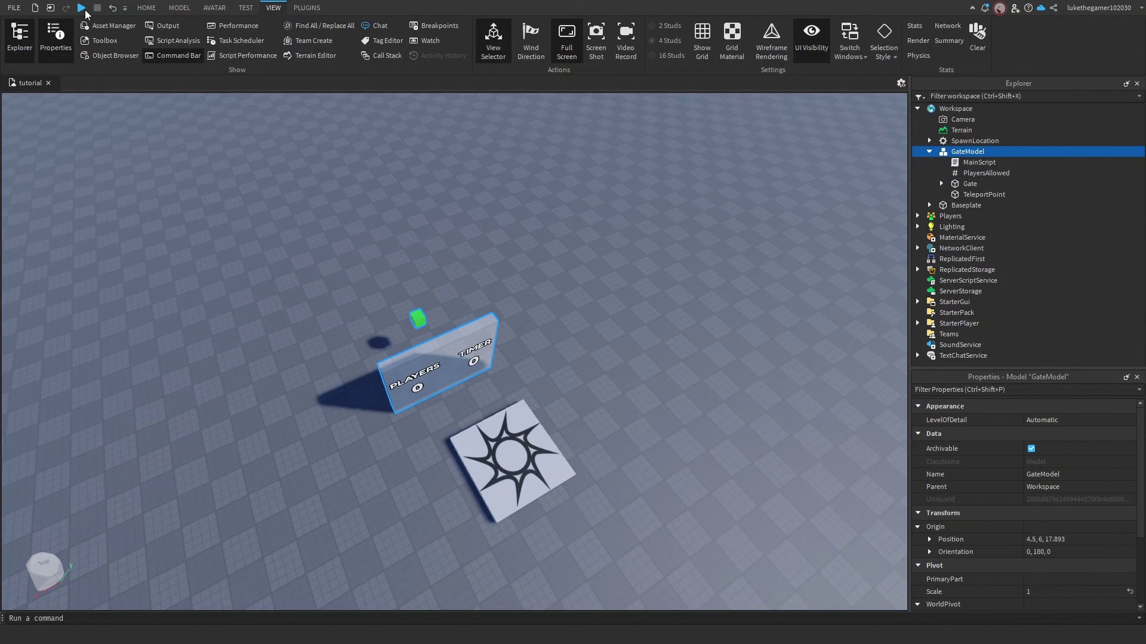